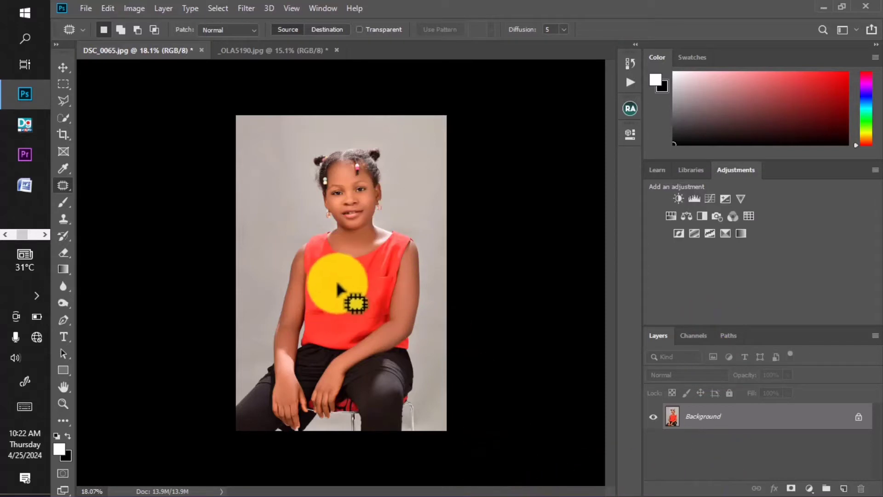
scroll(338, 316, up, 2)
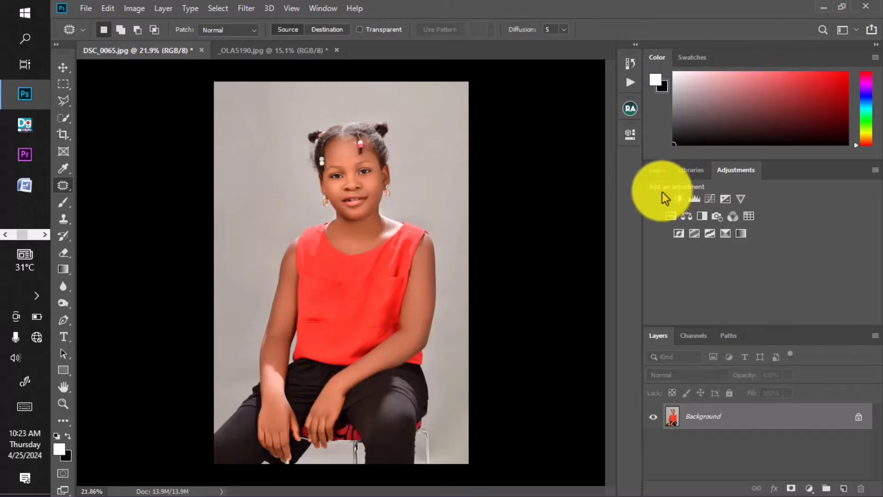
click(671, 216)
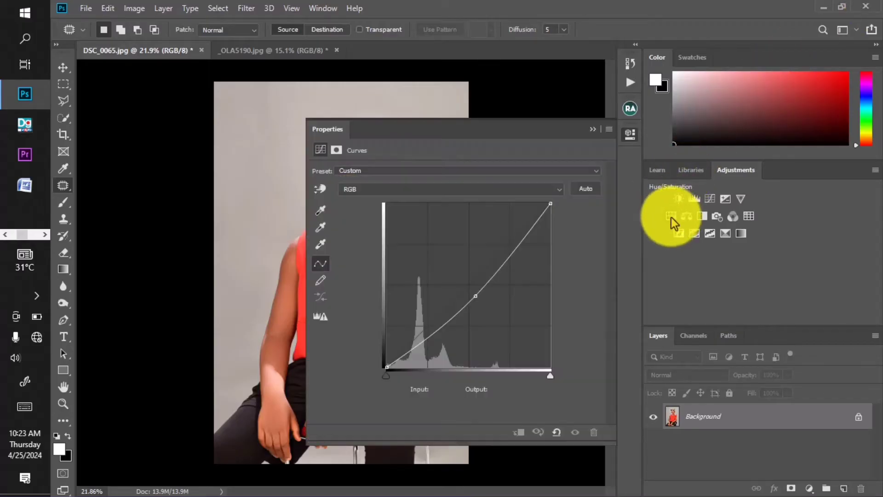
drag(484, 129, 619, 98)
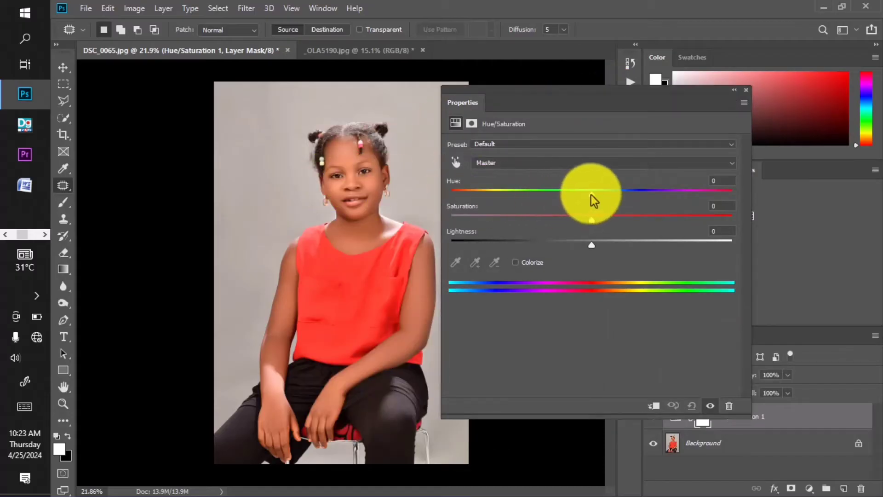
click(455, 163)
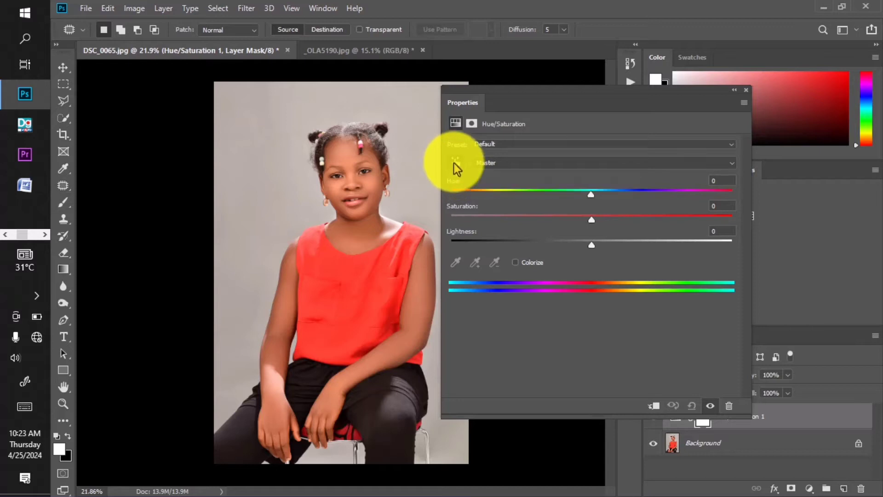
click(355, 293)
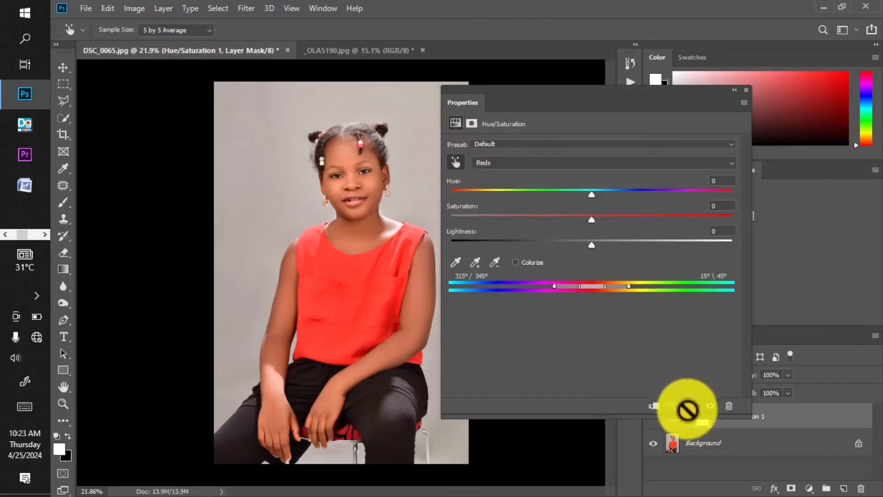
click(745, 91)
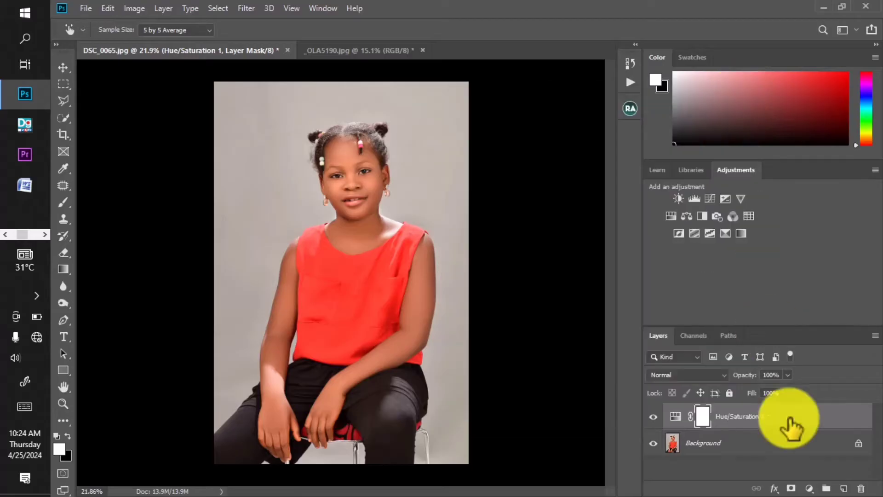
drag(789, 412, 861, 487)
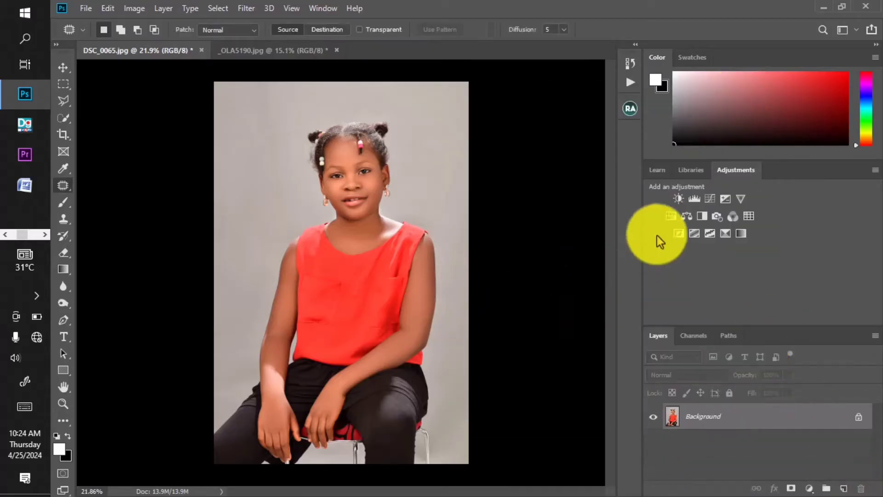
Step: Try recolouring the blouse without a selection by shifting the Reds hue to +23 in a Hue/Saturation adjustment, and delete that layer
click(673, 215)
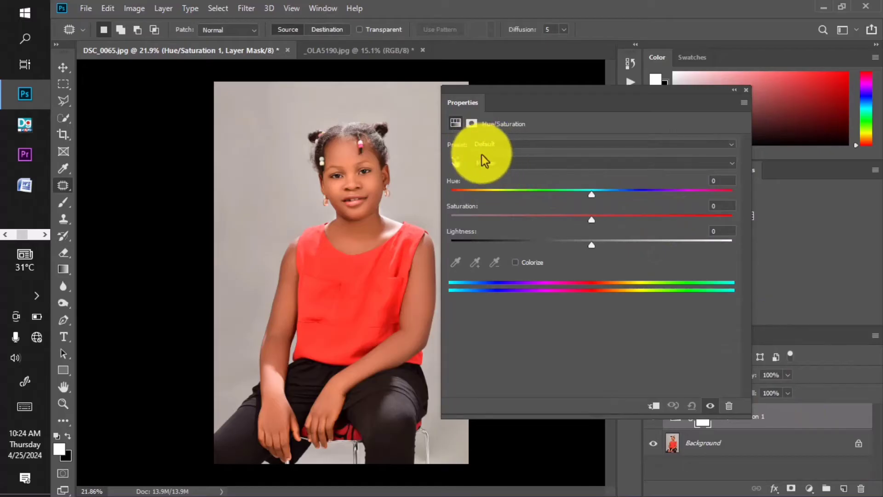
click(455, 162)
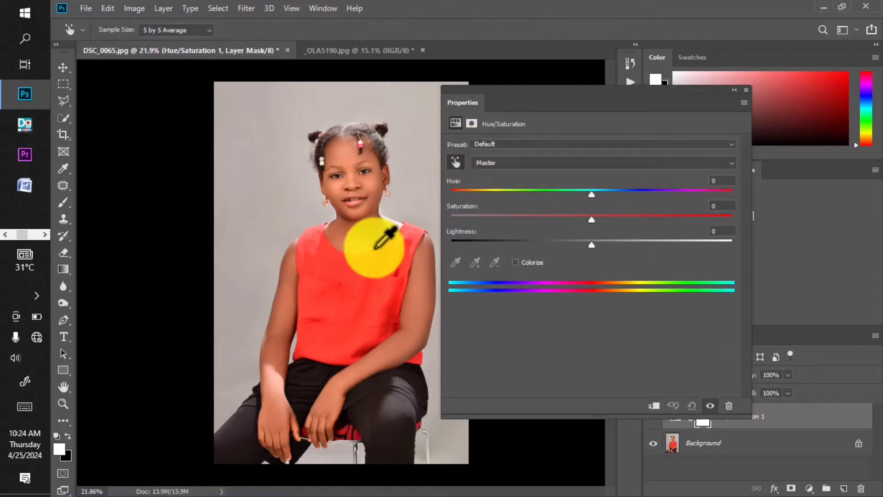
click(360, 295)
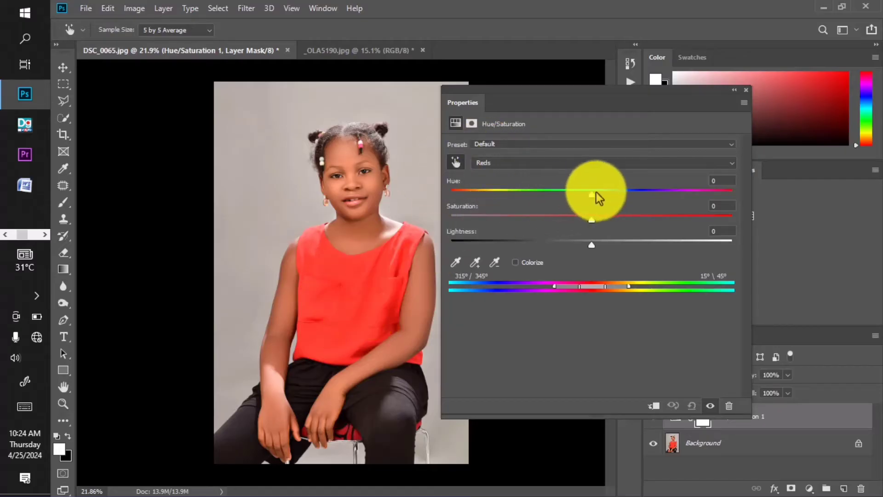
drag(592, 195, 627, 212)
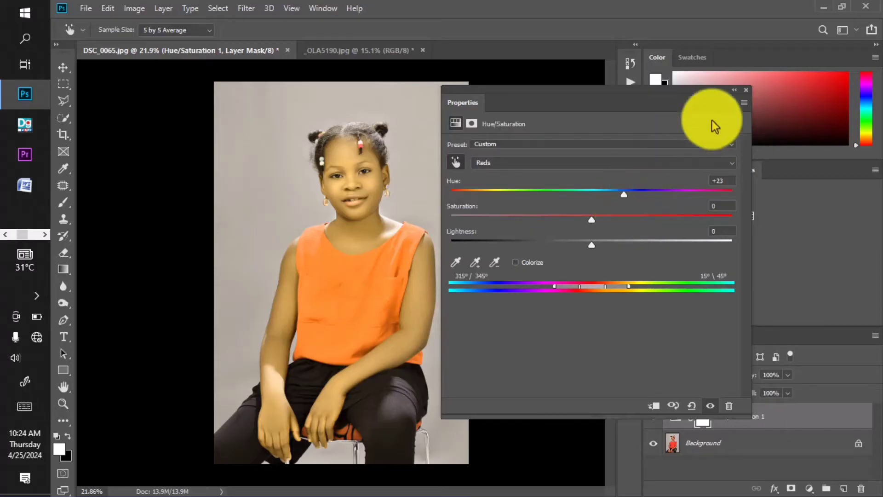
click(744, 90)
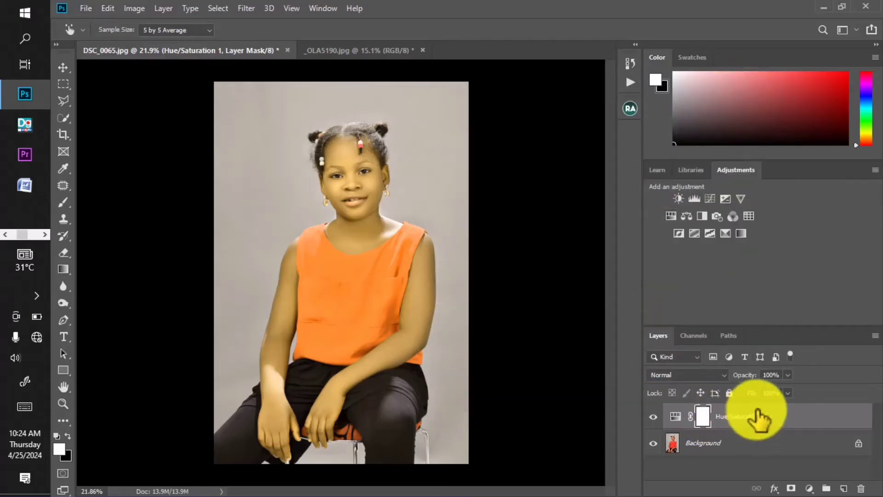
drag(761, 418, 860, 488)
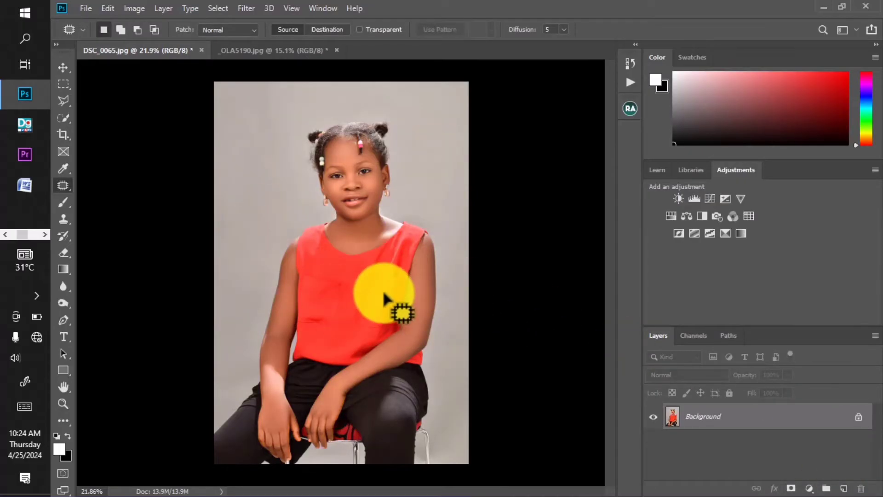
Step: Try selecting the red blouse with the Quick Selection tool at brush size 92, and revert the selection
click(64, 117)
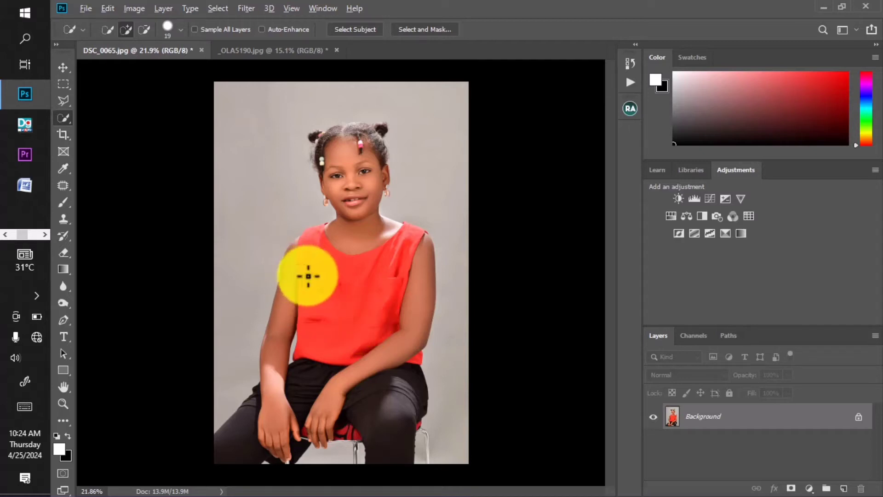
alt+right_click(309, 276)
mouse_move(315, 258)
mouse_down()
mouse_move(341, 309)
mouse_move(376, 297)
mouse_move(370, 281)
mouse_up()
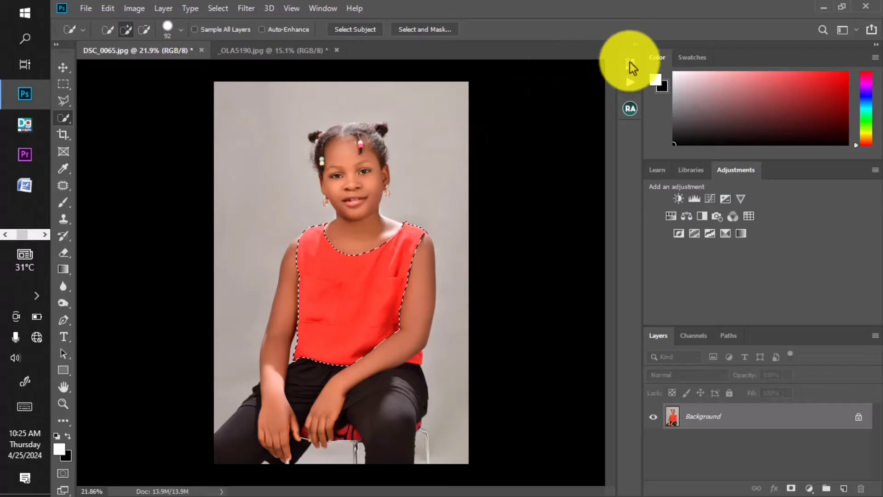
click(630, 63)
click(544, 98)
click(593, 58)
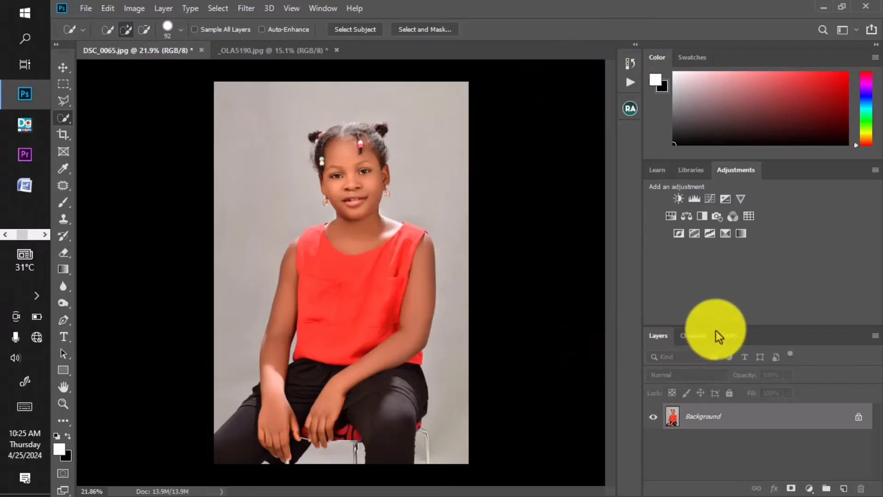
Step: Load the saved path named red as a selection around the blouse
click(726, 339)
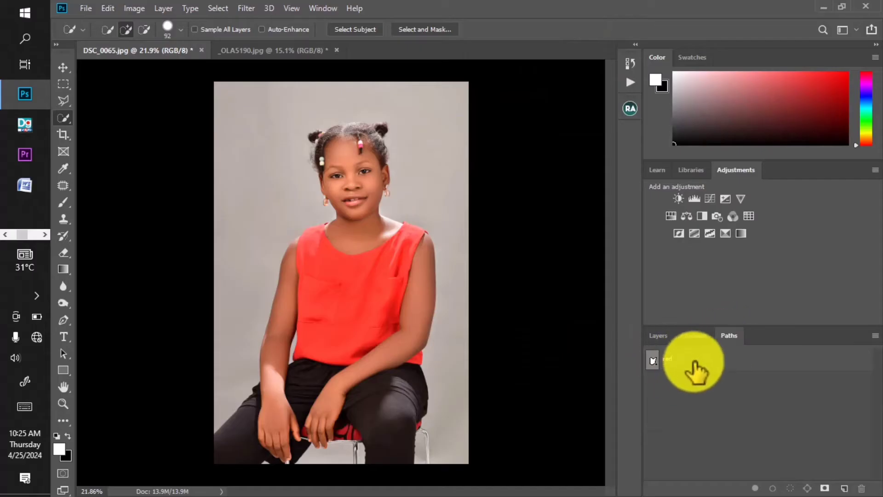
click(690, 364)
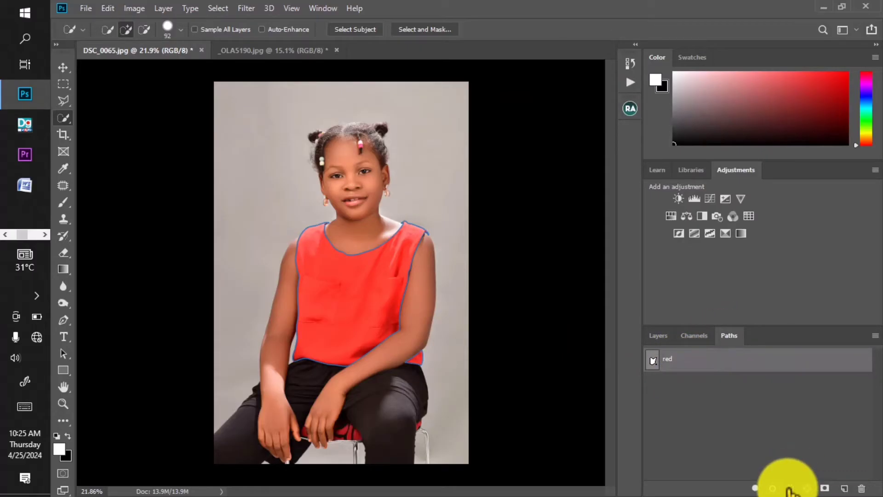
click(790, 489)
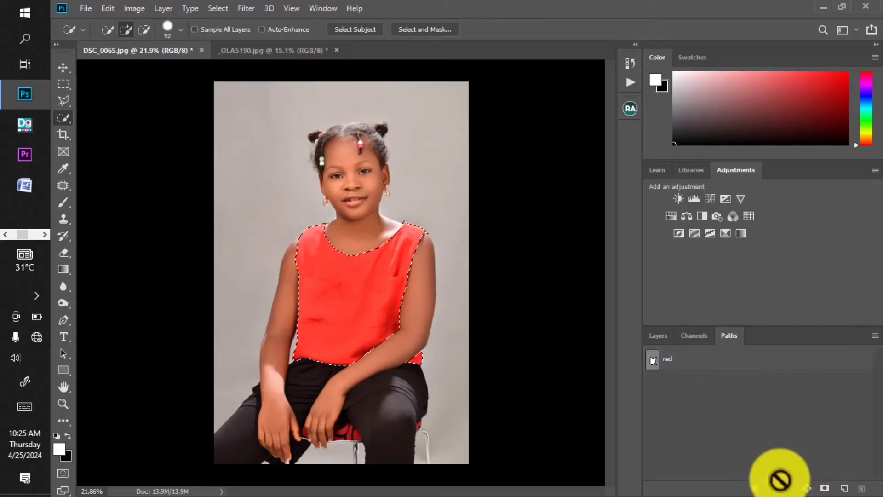
Step: Add a Hue/Saturation adjustment layer limited to the selected blouse and set its Master hue to +54
click(660, 336)
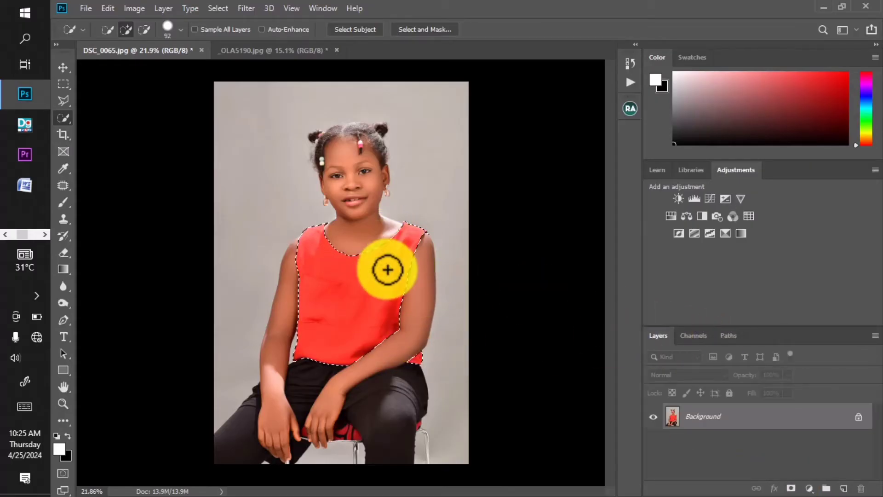
click(671, 216)
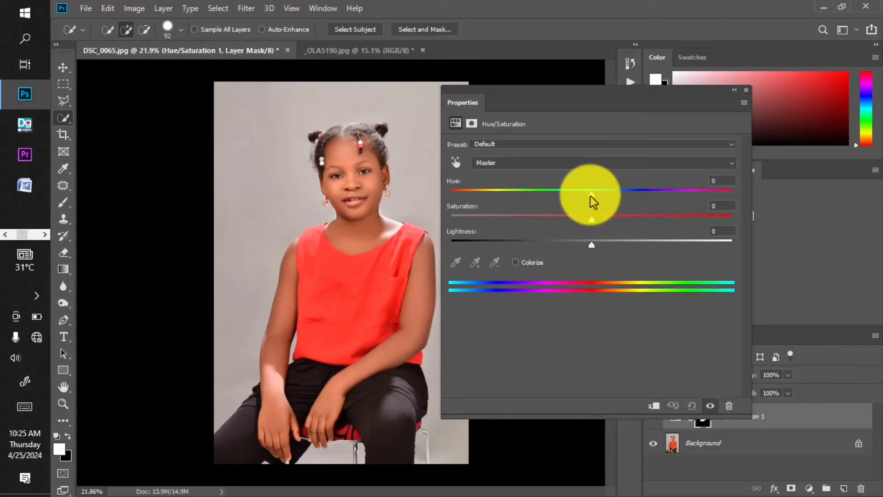
drag(591, 196, 660, 198)
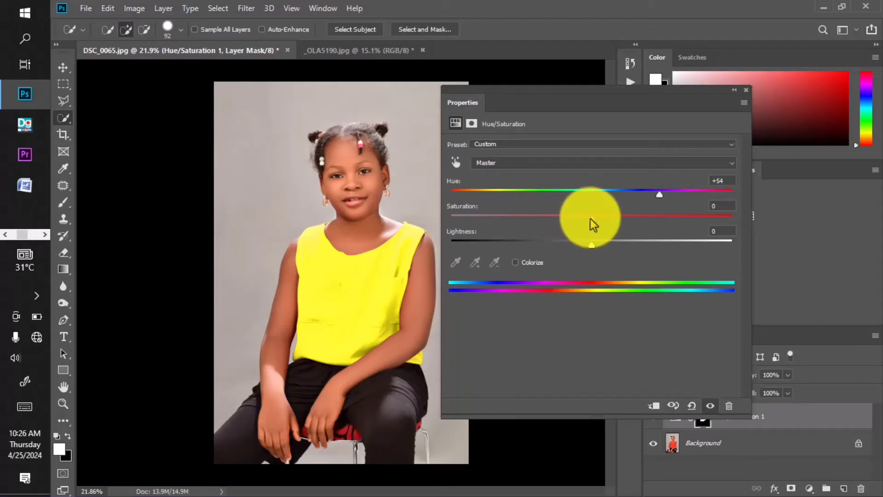
Step: Fine-tune the blouse's Hue/Saturation adjustment to a saturation of +3 and a lightness of 0
drag(590, 219, 607, 216)
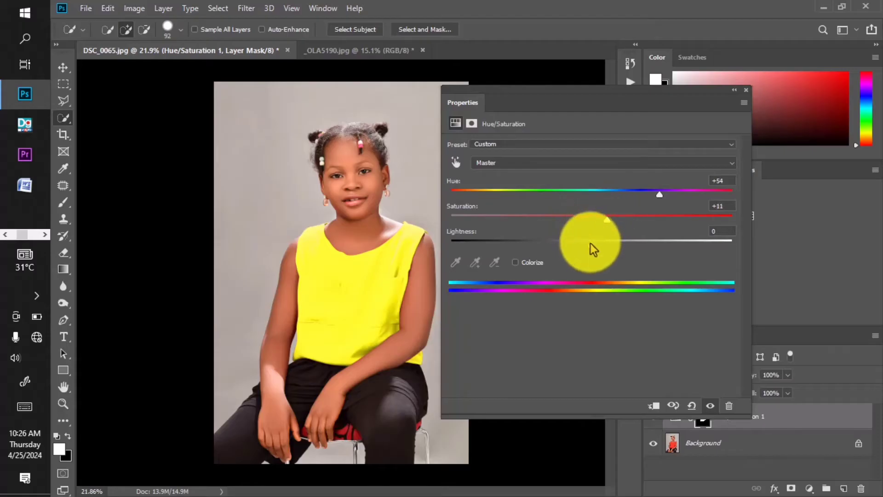
mouse_move(592, 247)
mouse_down()
mouse_move(577, 246)
mouse_move(591, 246)
mouse_up()
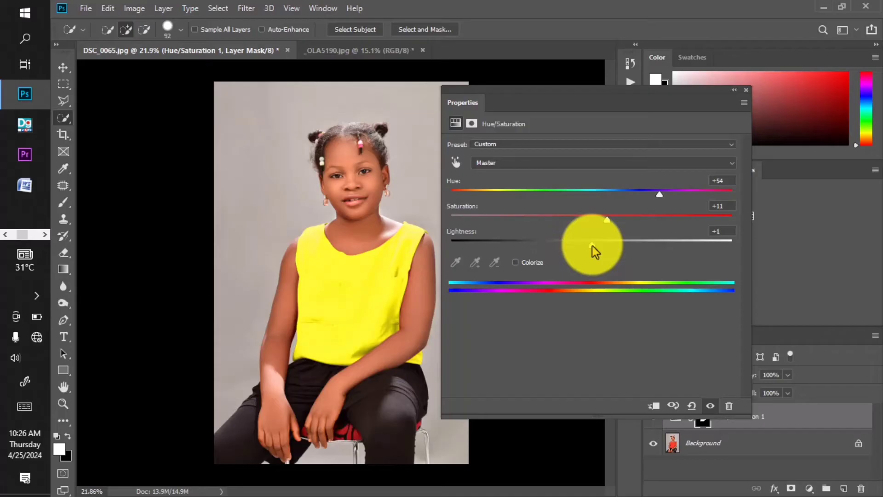
click(719, 230)
text(0)
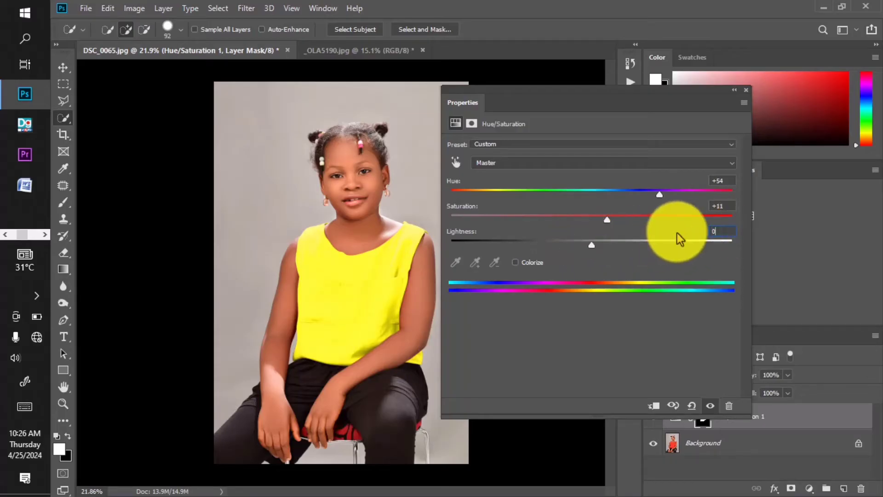
mouse_move(609, 221)
mouse_down()
mouse_move(691, 220)
mouse_move(527, 235)
mouse_move(664, 232)
mouse_move(520, 219)
mouse_move(592, 220)
mouse_up()
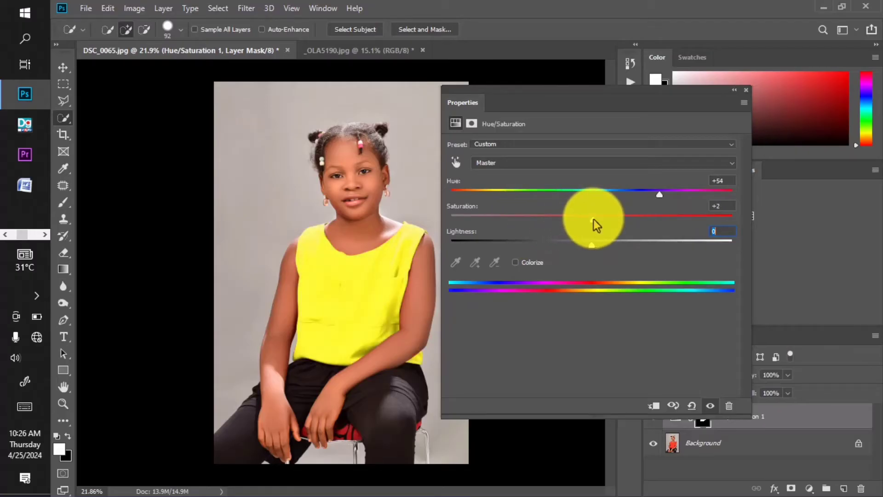
drag(594, 219, 595, 219)
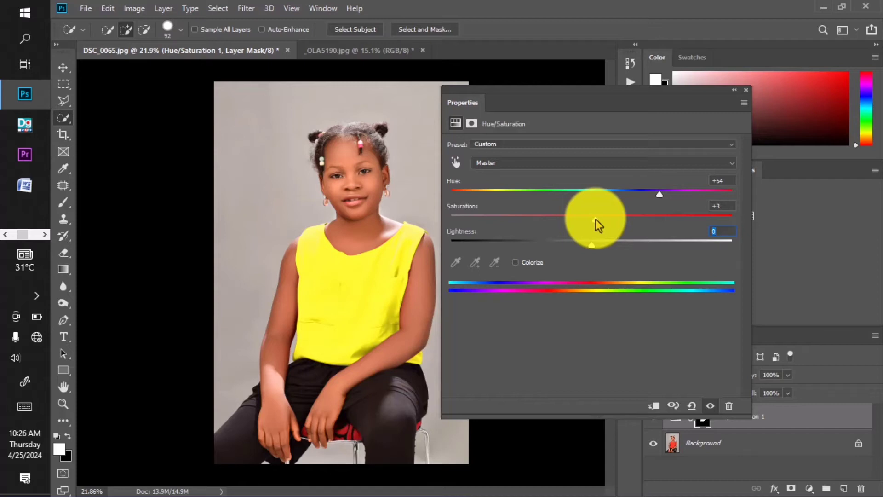
Step: Compare the blouse before and after recolouring by toggling the Hue/Saturation adjustment's visibility, leaving it visible
click(711, 406)
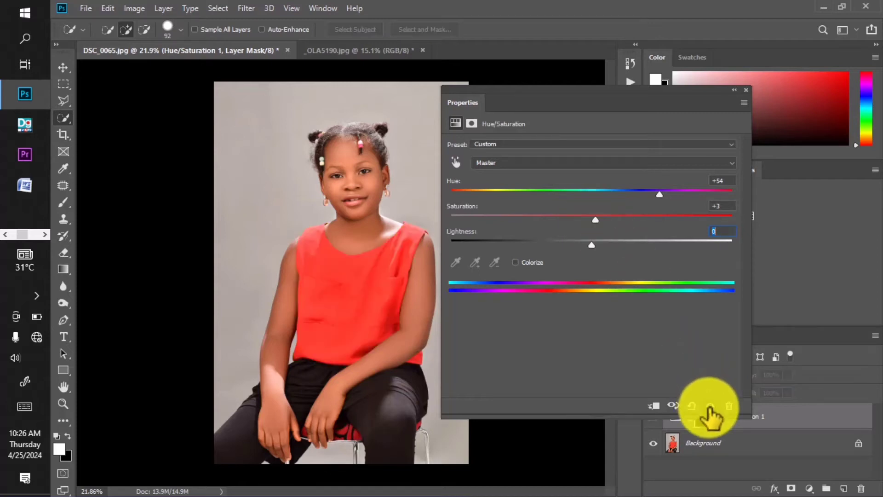
click(710, 406)
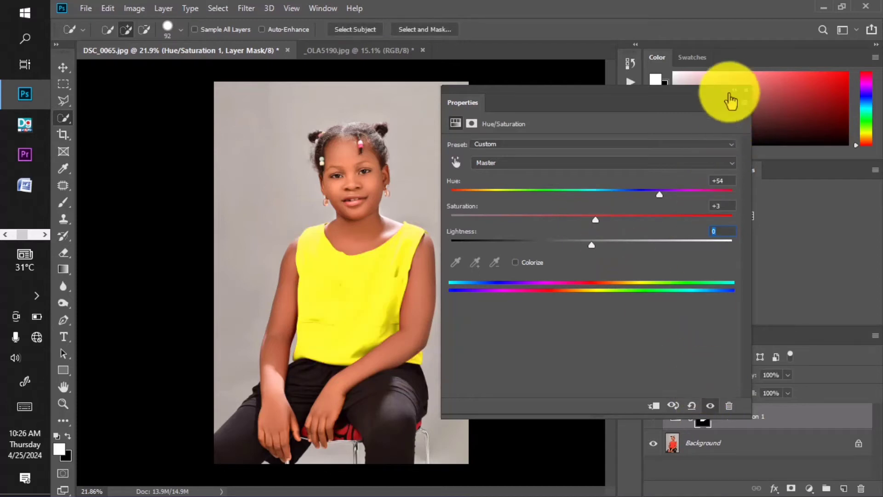
click(735, 89)
scroll(388, 304, up, 4)
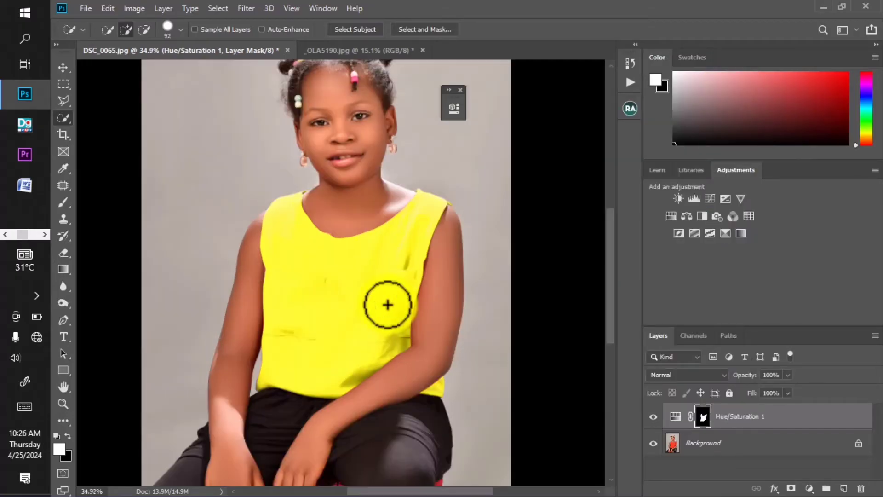
scroll(468, 309, up, 2)
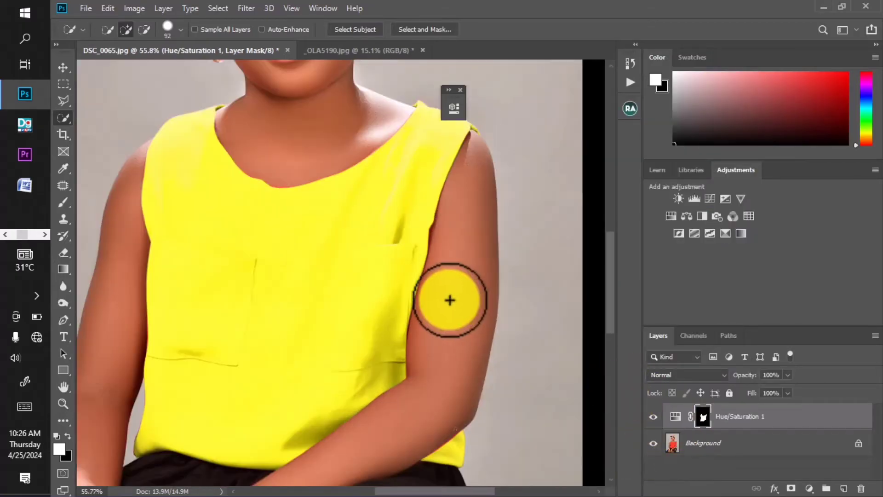
click(653, 417)
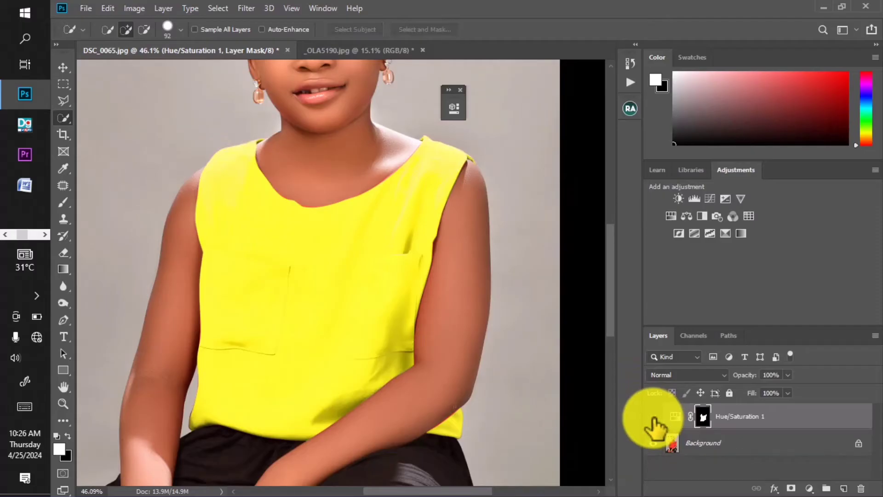
click(653, 416)
click(653, 416)
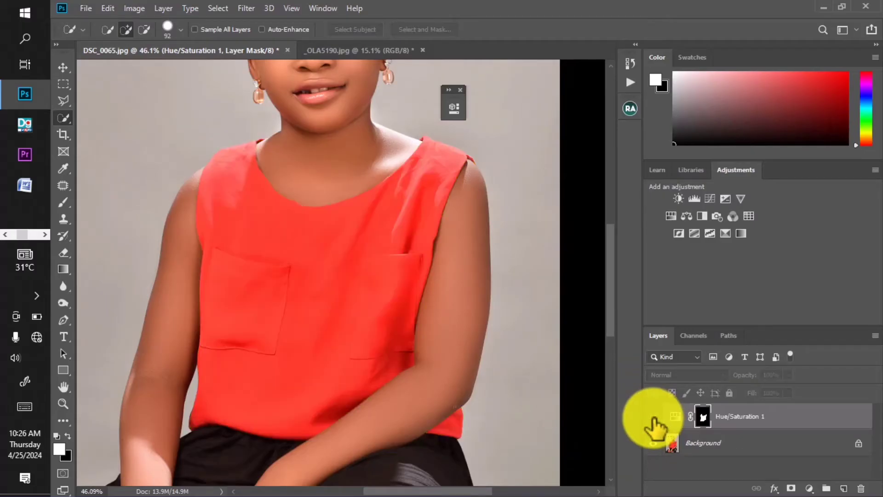
click(653, 416)
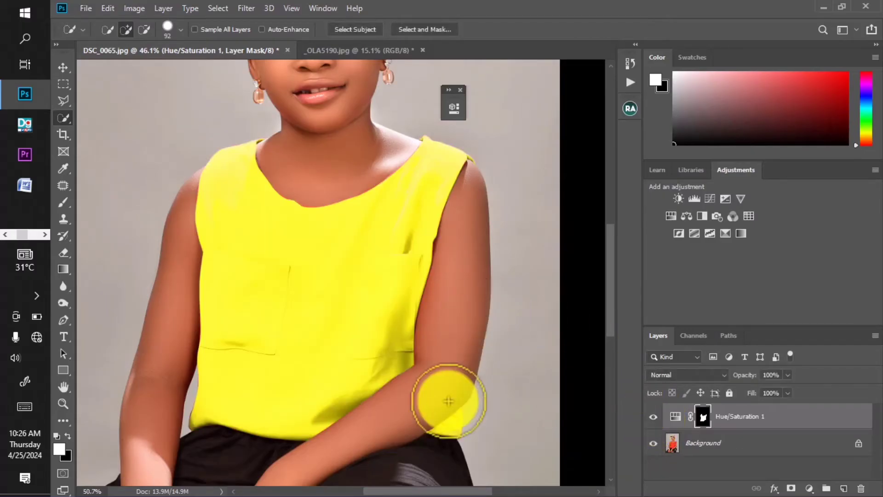
Step: Compare the blouse hem below the bent elbow with the Hue/Saturation adjustment hidden and shown, leaving it visible
scroll(453, 409, up, 3)
drag(456, 413, 436, 299)
scroll(429, 346, up, 4)
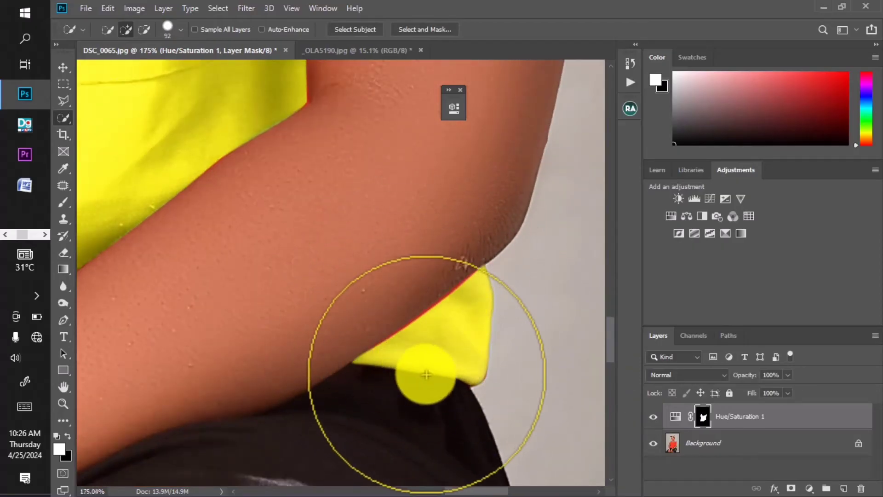
click(70, 187)
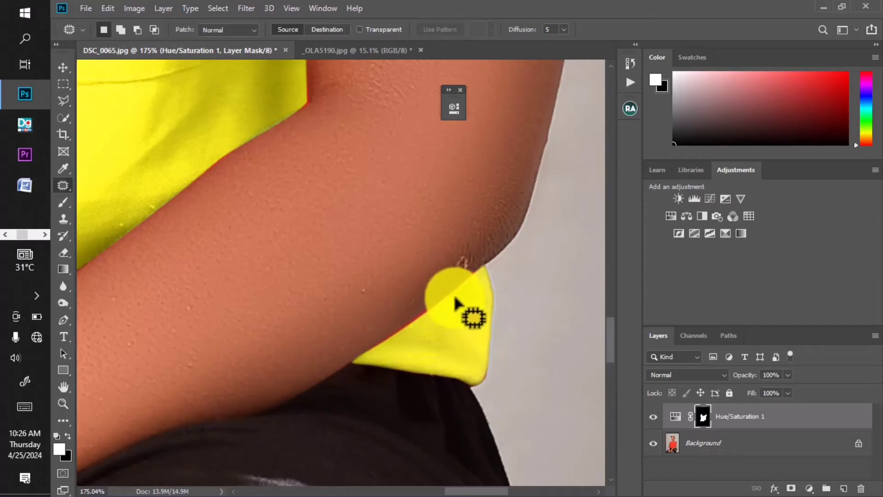
click(654, 417)
click(654, 417)
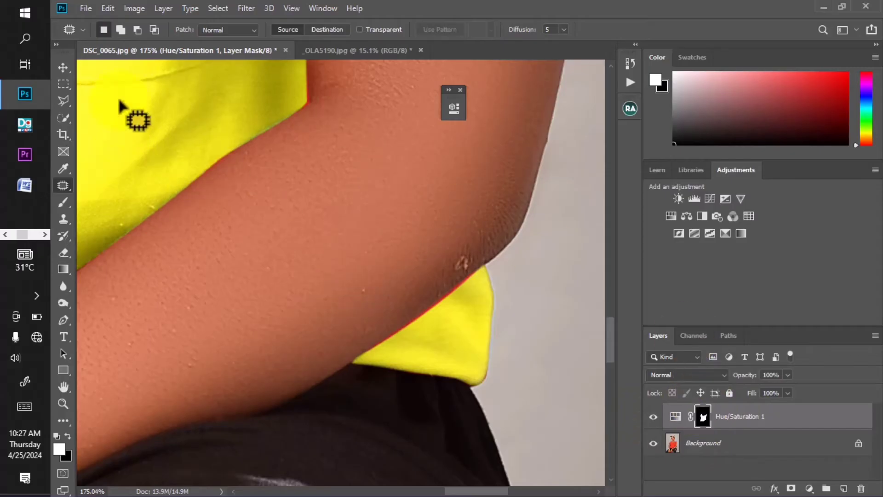
Step: Brush white at about 3 px onto the Hue/Saturation mask to recolour the red fringe between the forearm and the blouse hem
click(63, 202)
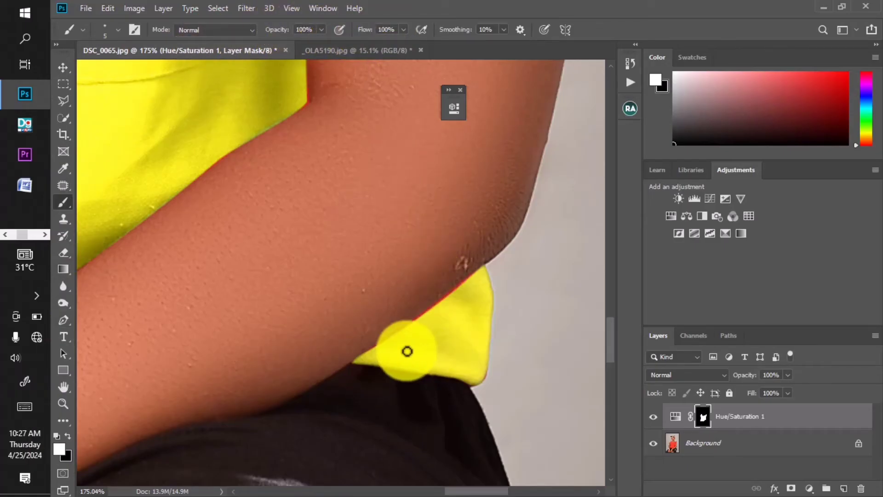
scroll(414, 352, up, 3)
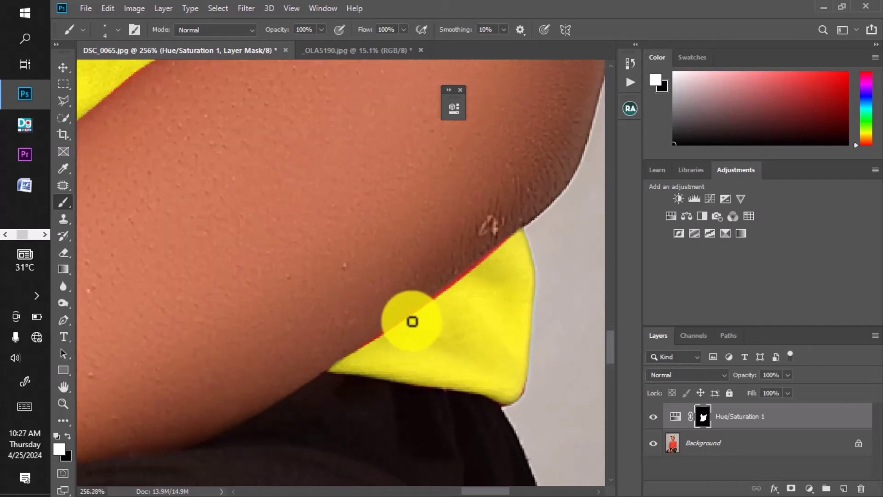
scroll(412, 320, up, 2)
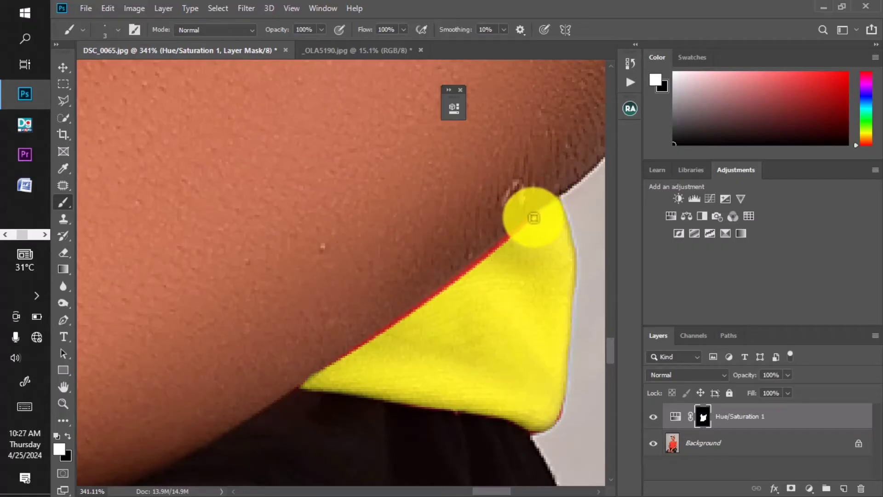
key(bracketright)
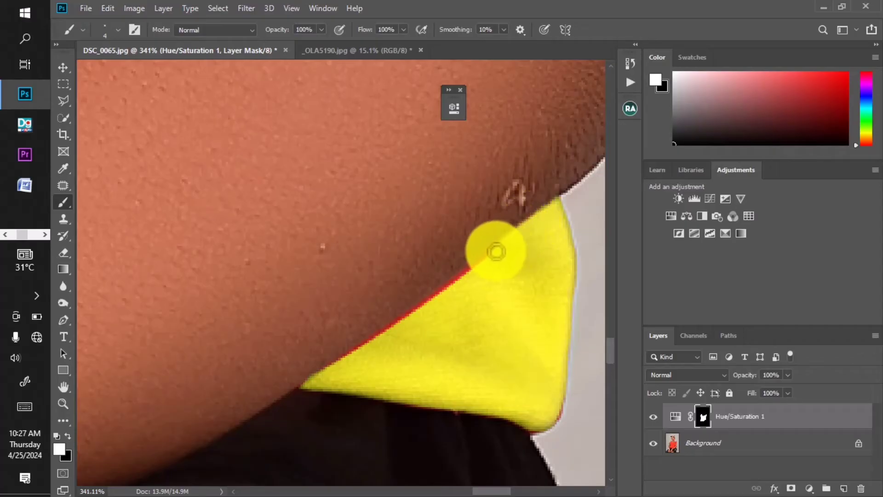
key(bracketleft)
drag(463, 275, 500, 243)
scroll(466, 278, up, 1)
scroll(466, 279, up, 1)
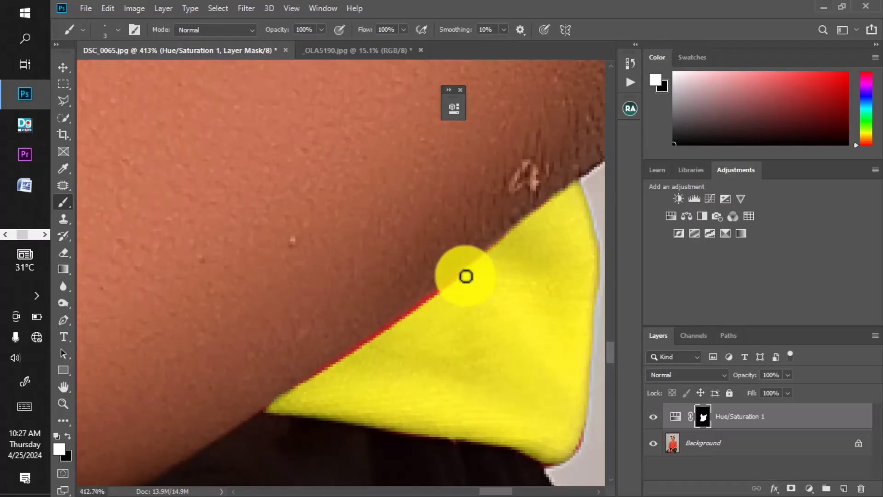
mouse_move(466, 276)
mouse_down()
mouse_move(304, 385)
mouse_move(476, 266)
mouse_move(548, 203)
mouse_up()
scroll(339, 297, down, 3)
scroll(339, 297, down, 9)
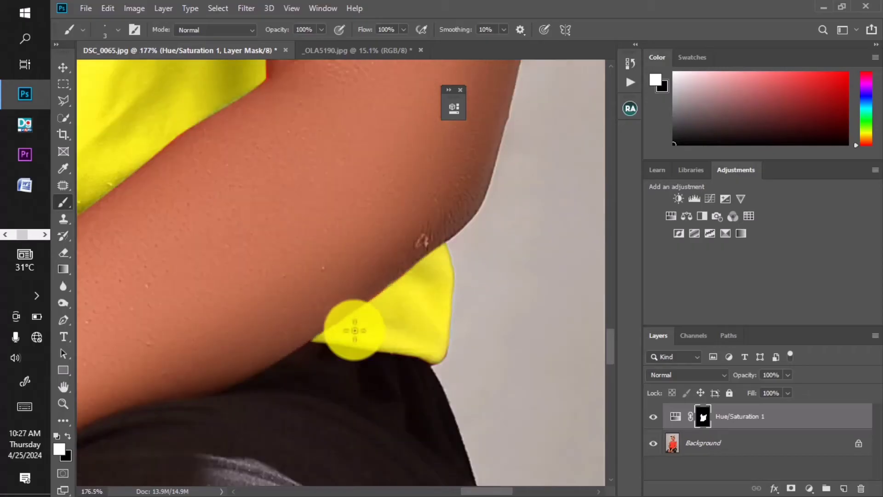
scroll(439, 366, up, 13)
mouse_move(393, 318)
mouse_down()
mouse_move(406, 303)
mouse_move(400, 327)
mouse_move(376, 343)
mouse_move(231, 310)
mouse_move(266, 321)
mouse_up()
scroll(369, 385, down, 10)
scroll(375, 373, down, 4)
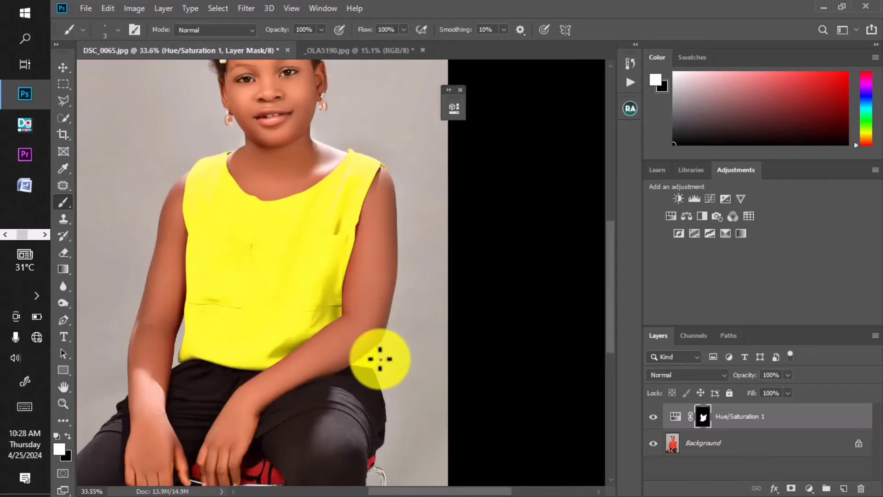
Step: Brush white at 5 px onto the Hue/Saturation mask along the reddish edge of the blouse's neckline
scroll(331, 223, up, 5)
scroll(309, 226, up, 3)
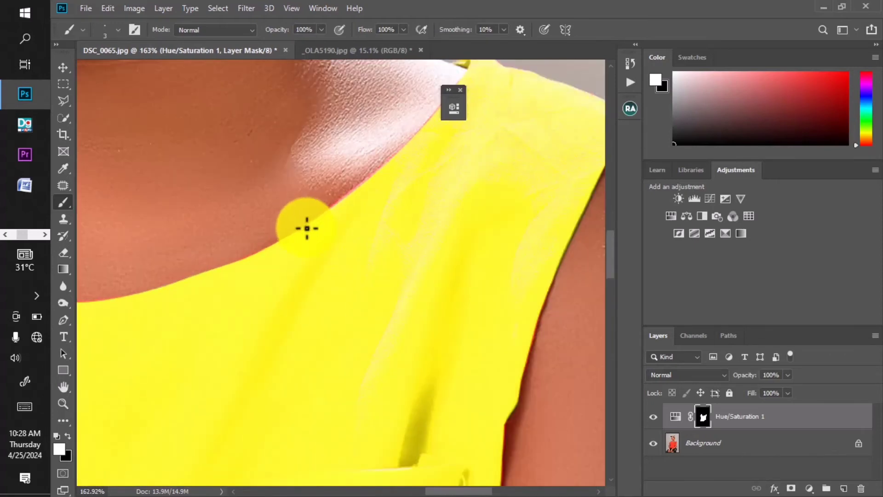
drag(337, 278, 457, 247)
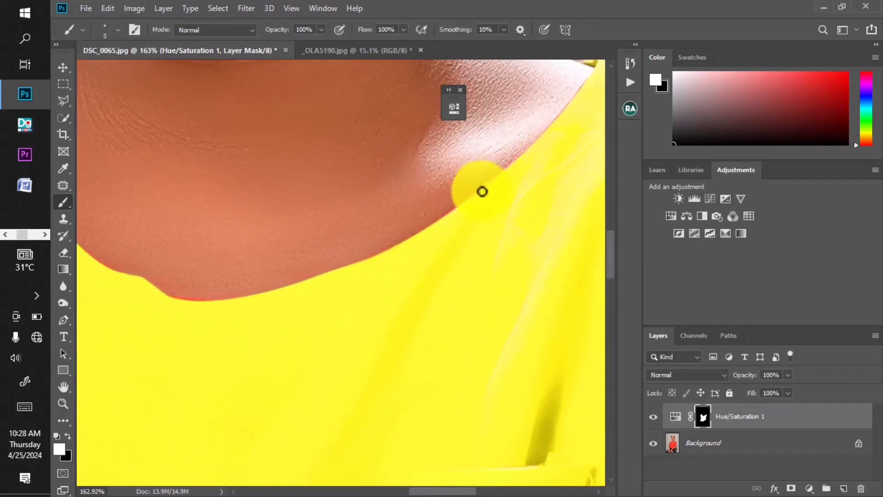
mouse_move(482, 191)
mouse_down()
mouse_move(460, 206)
mouse_move(484, 187)
mouse_up()
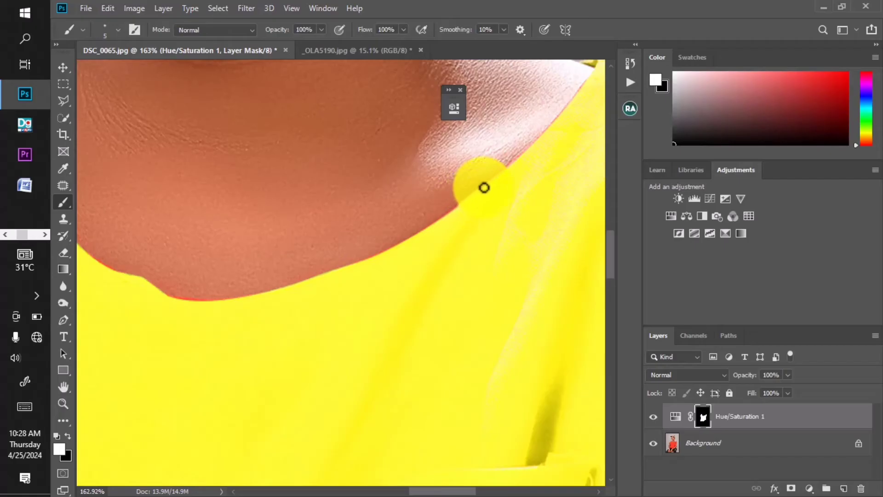
Step: Compare the whole portrait before and after recolouring by hiding and showing the Hue/Saturation adjustment
scroll(393, 262, down, 6)
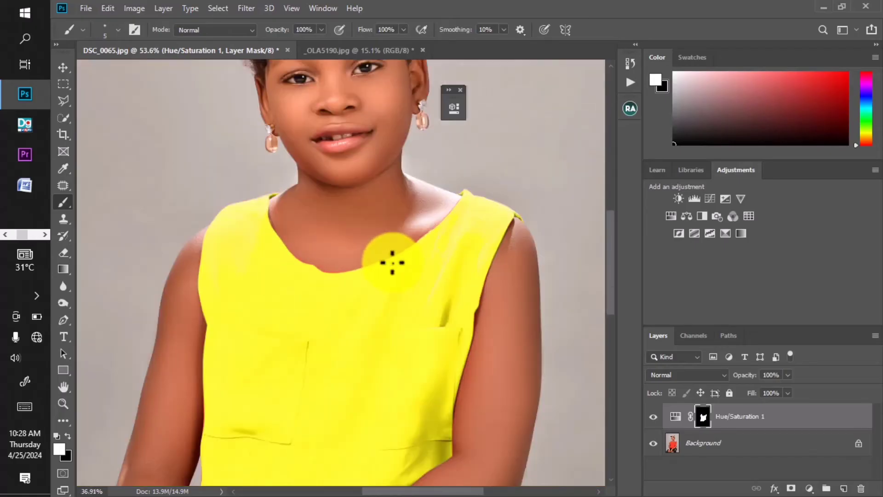
scroll(392, 262, down, 2)
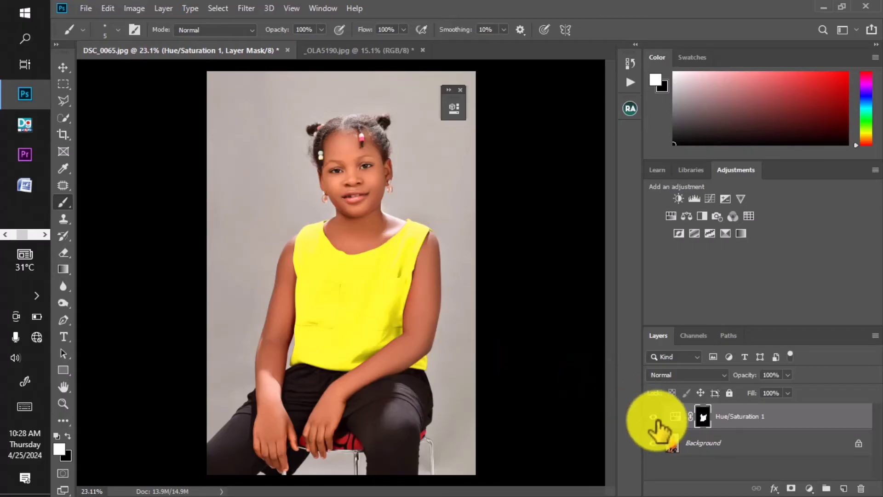
click(653, 417)
click(653, 417)
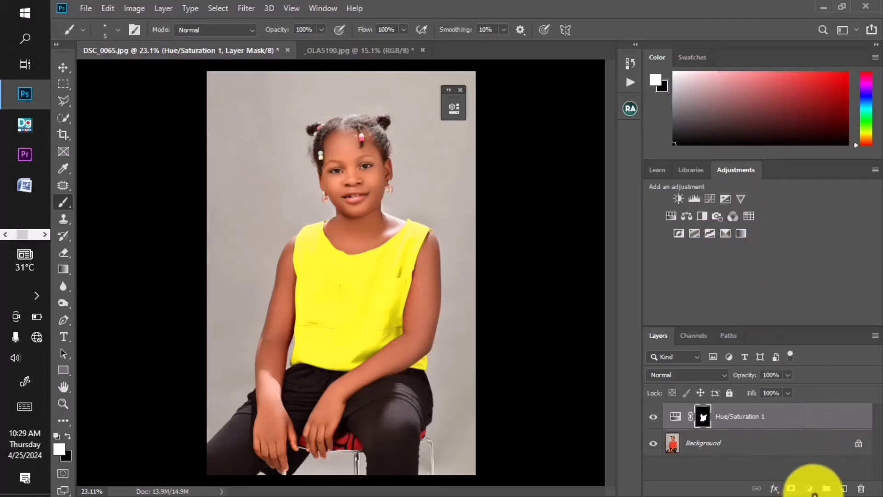
Step: Add a Channel Mixer adjustment layer above the Hue/Saturation layer
click(809, 488)
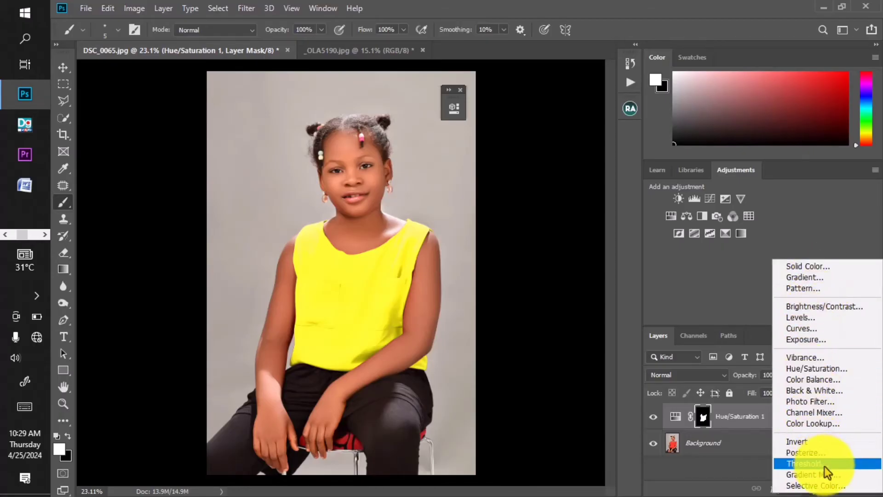
click(831, 412)
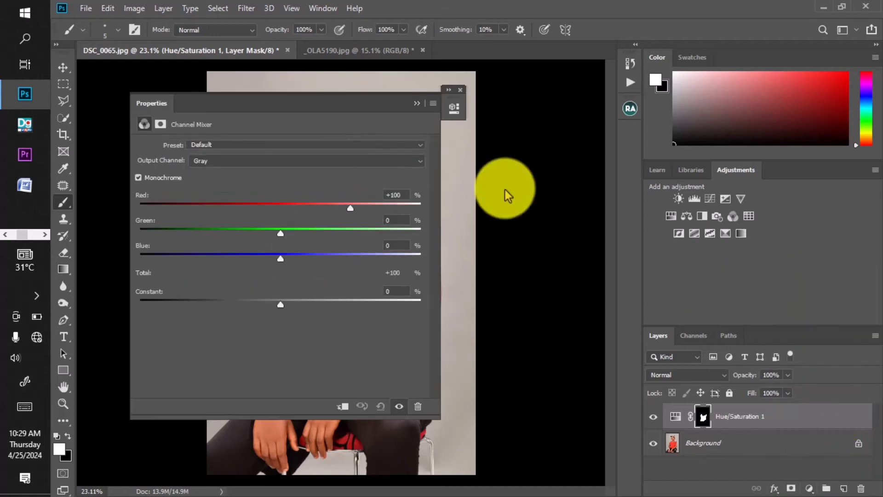
drag(292, 109, 629, 112)
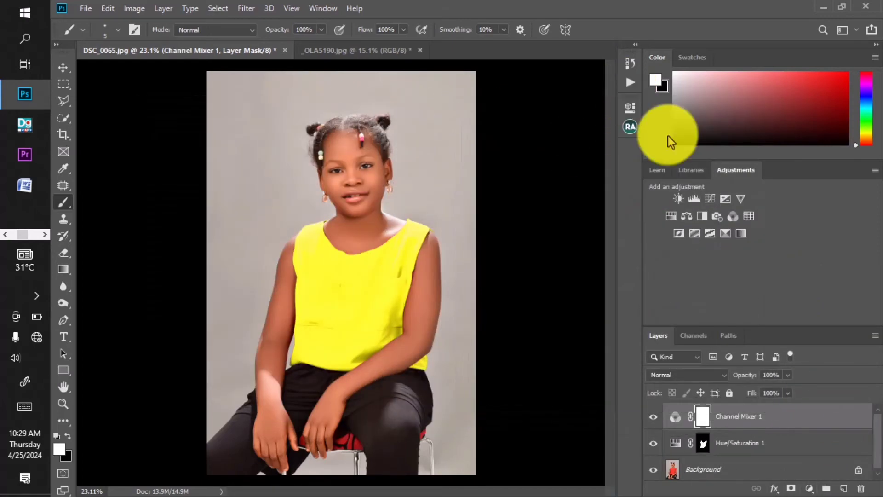
click(733, 217)
drag(511, 106, 694, 87)
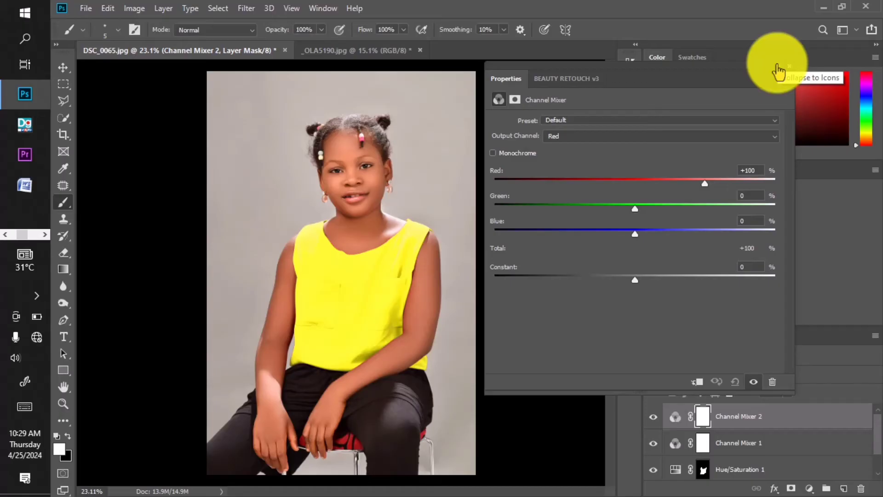
click(778, 67)
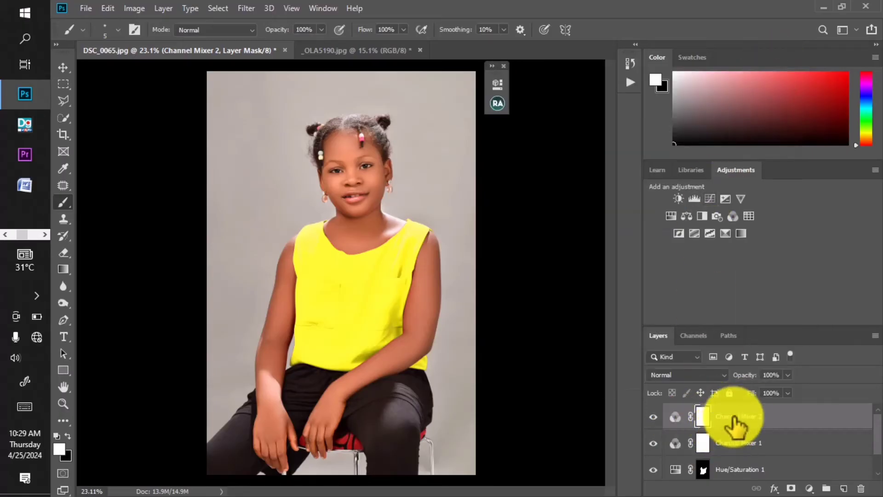
drag(736, 425, 859, 488)
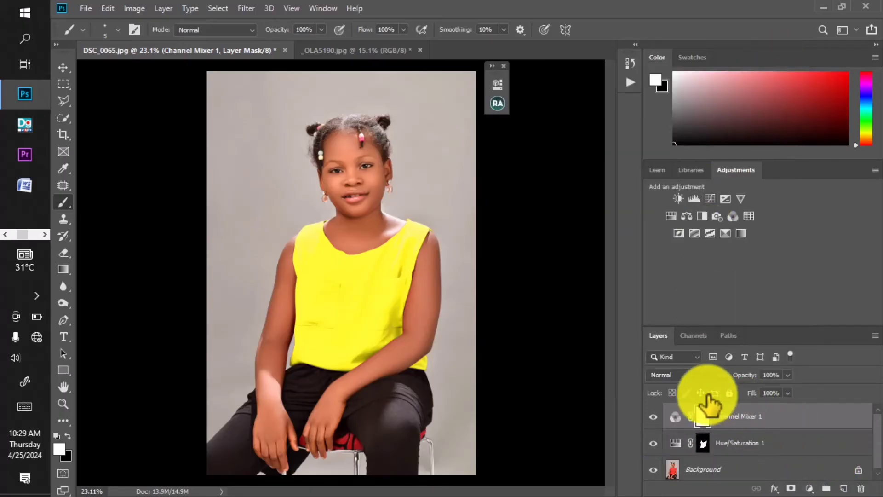
Step: Open the Channel Mixer 1 layer's settings, then reposition and narrow their window so the blouse stays in view
double_click(674, 416)
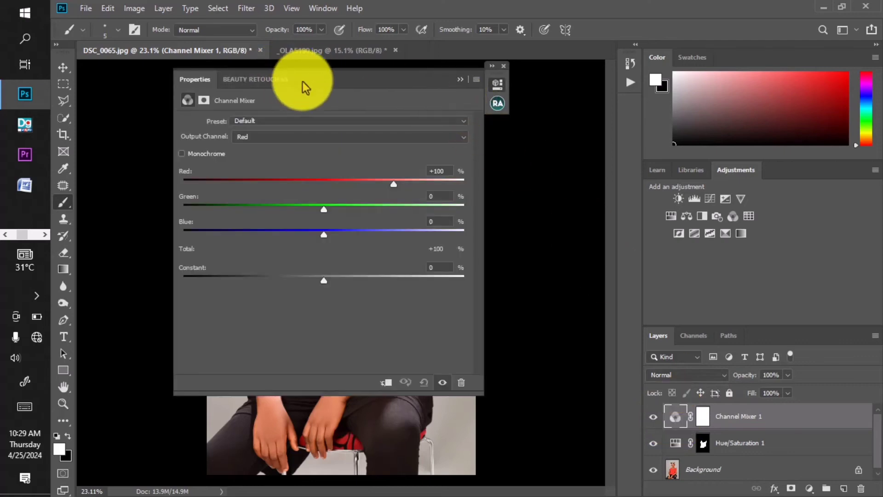
drag(303, 84, 603, 84)
drag(536, 51, 636, 49)
mouse_move(559, 48)
mouse_down()
mouse_move(625, 51)
mouse_move(597, 51)
mouse_move(648, 129)
mouse_move(667, 142)
mouse_move(640, 138)
mouse_move(608, 114)
mouse_move(549, 44)
mouse_up()
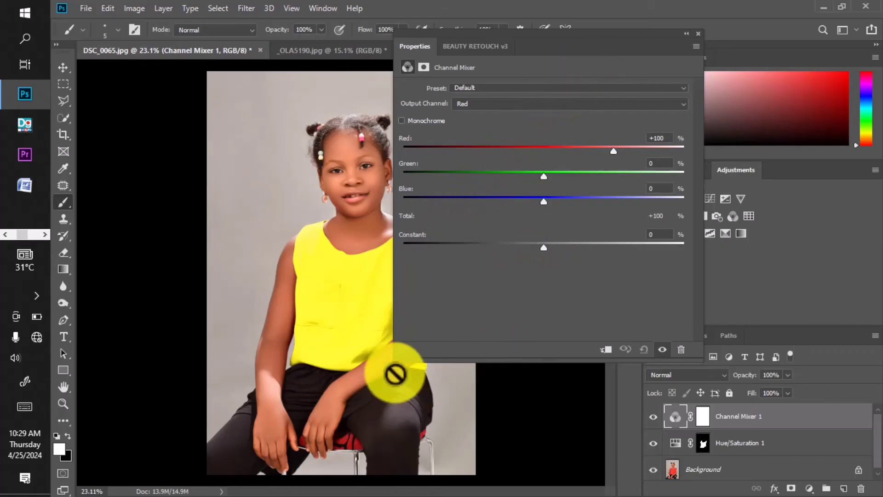
drag(395, 361, 438, 322)
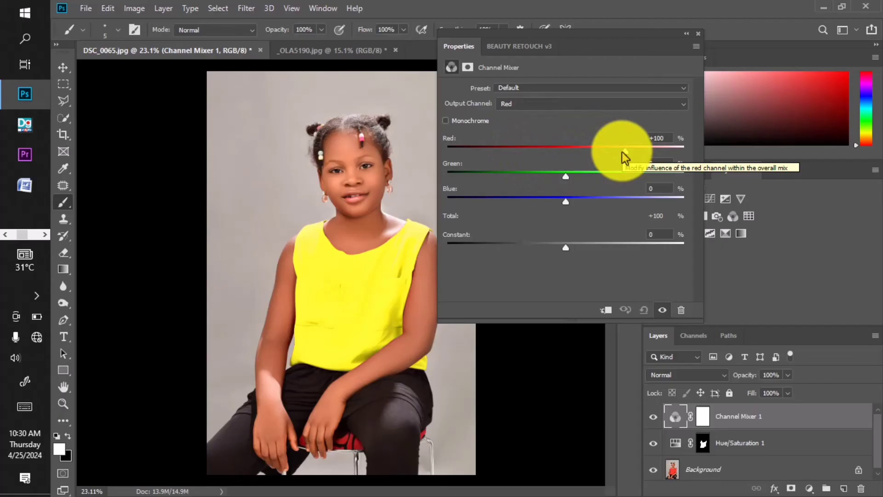
Step: Try a red influence of +29% in the Channel Mixer, reset it, and clip the adjustment to the Hue/Saturation layer
drag(622, 152, 582, 147)
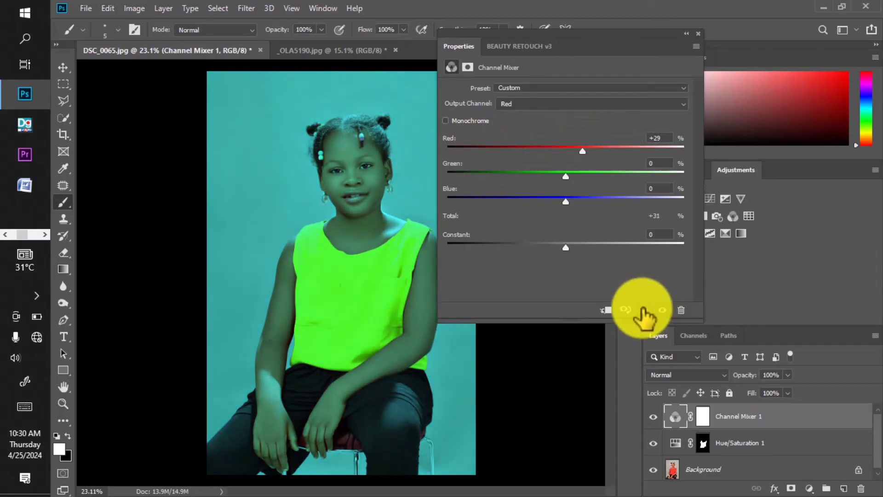
click(644, 311)
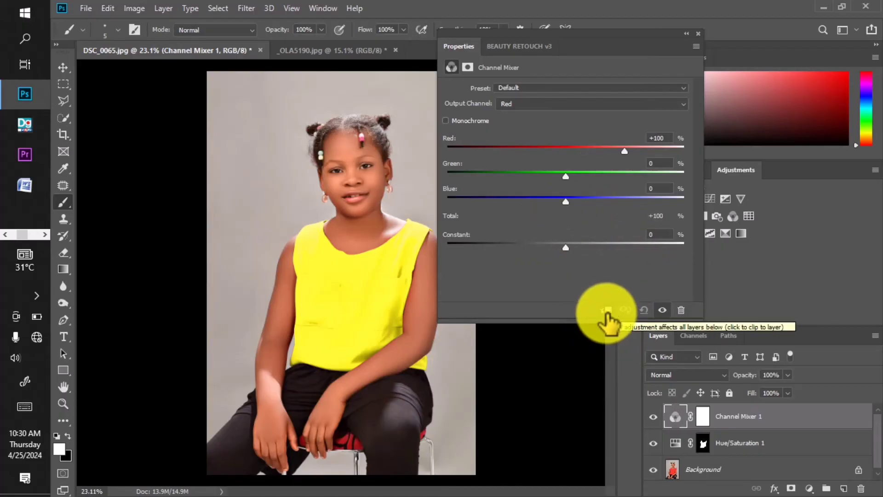
click(606, 312)
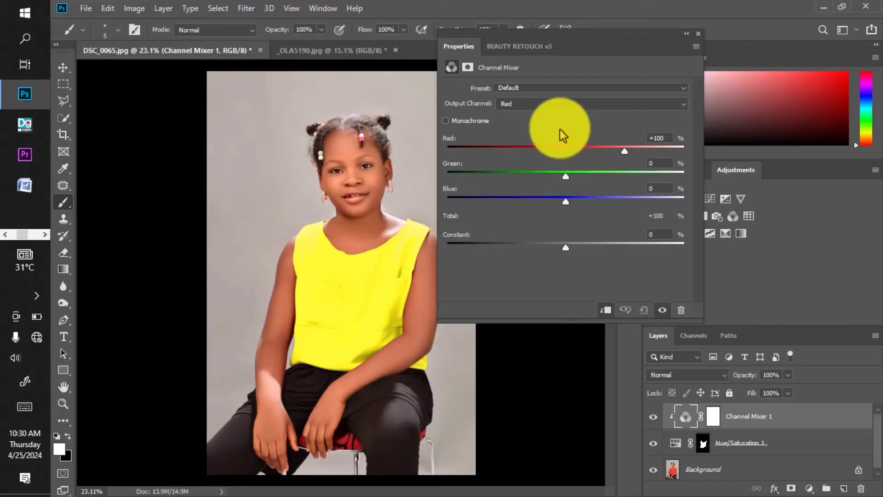
Step: Try the Black & White Infrared, Blue Filter, Orange Filter, Red Filter and Yellow Filter presets on the Channel Mixer 1 adjustment
click(536, 87)
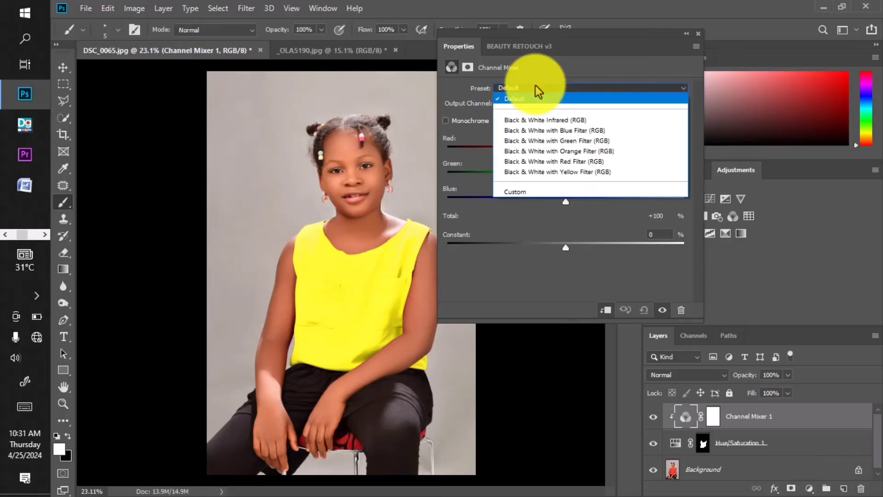
click(545, 118)
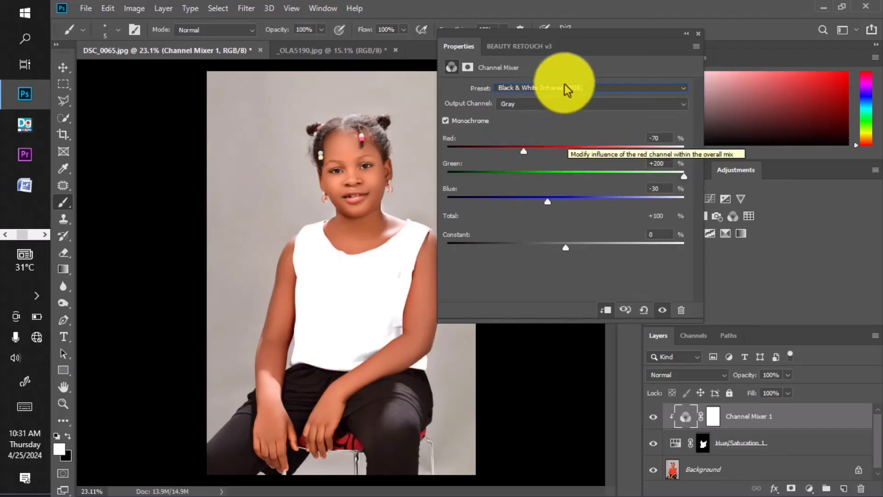
click(552, 88)
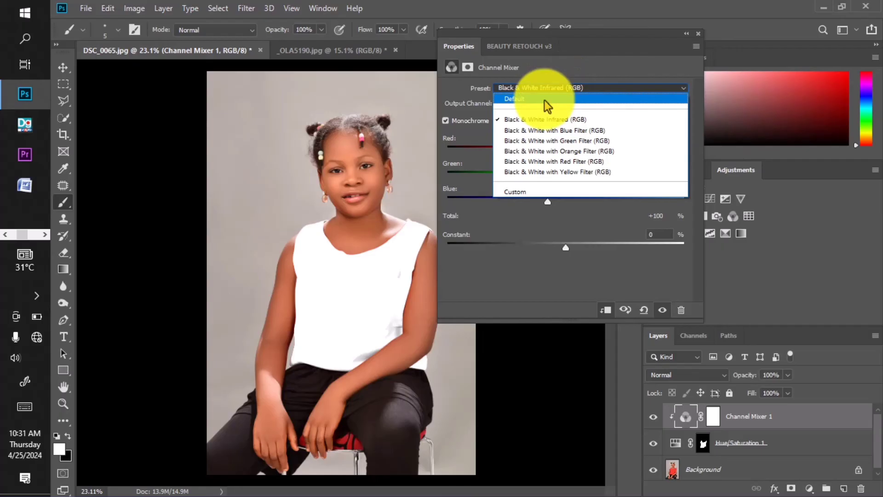
click(541, 131)
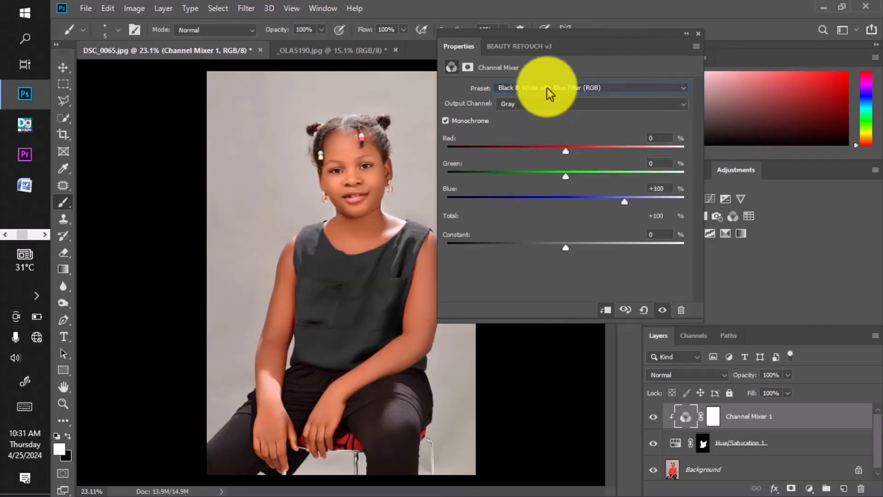
click(547, 88)
click(547, 147)
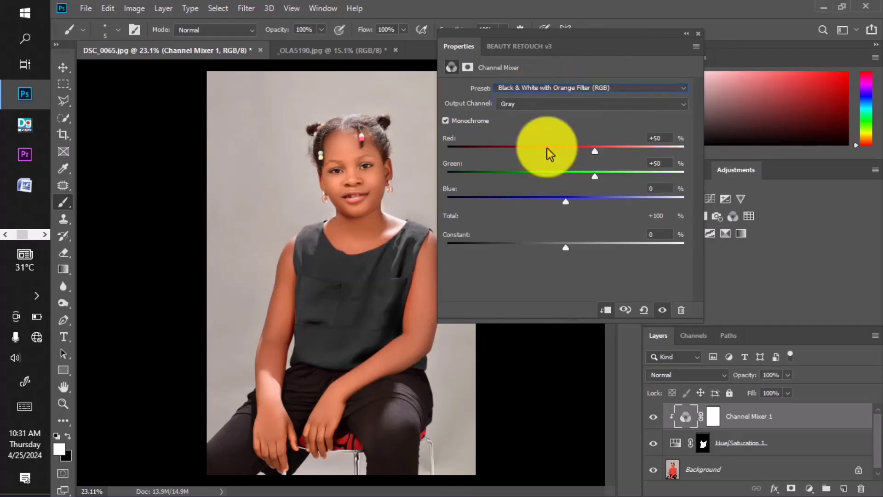
click(545, 92)
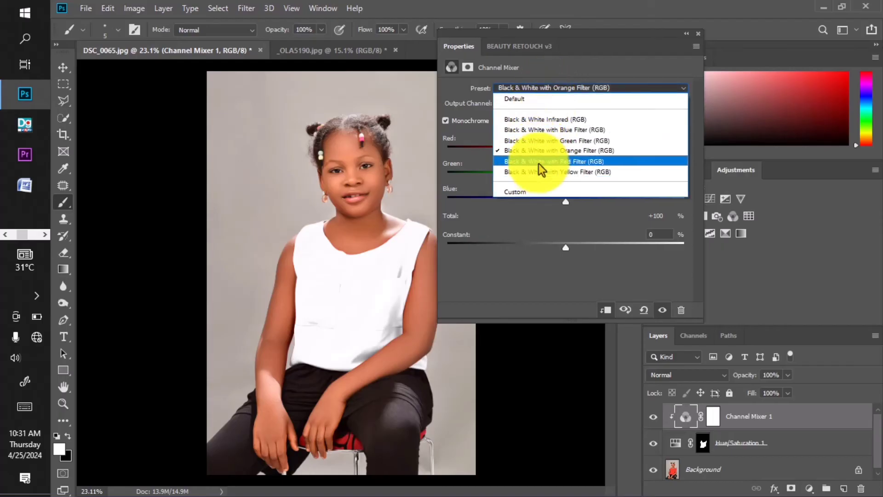
click(539, 163)
click(540, 91)
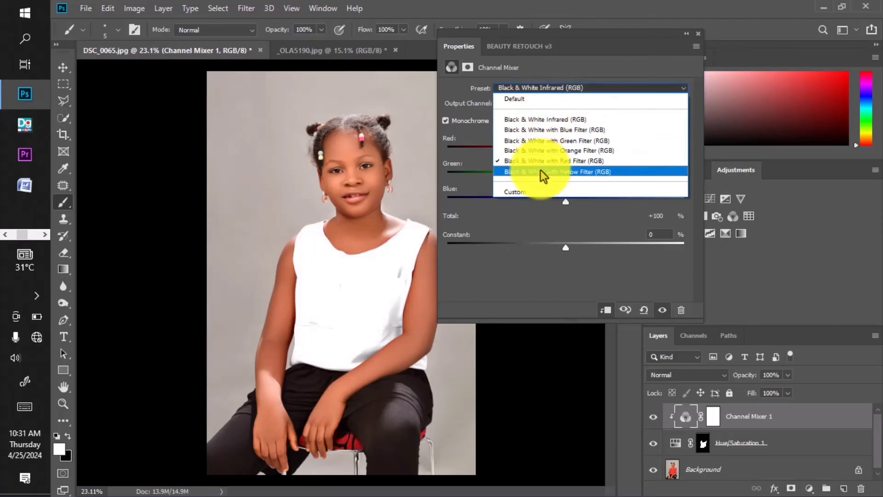
click(540, 170)
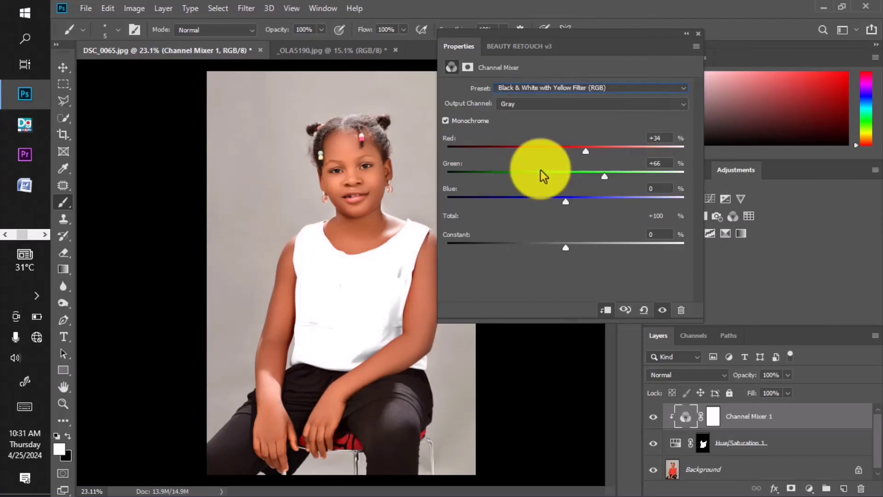
Step: Try the Black & White Infrared preset on Channel Mixer 1 with the constant set to -10%
click(551, 88)
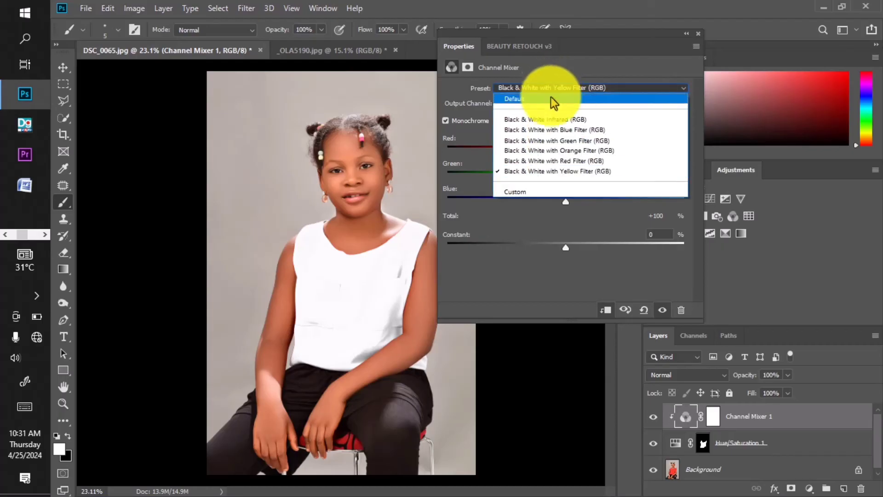
click(543, 123)
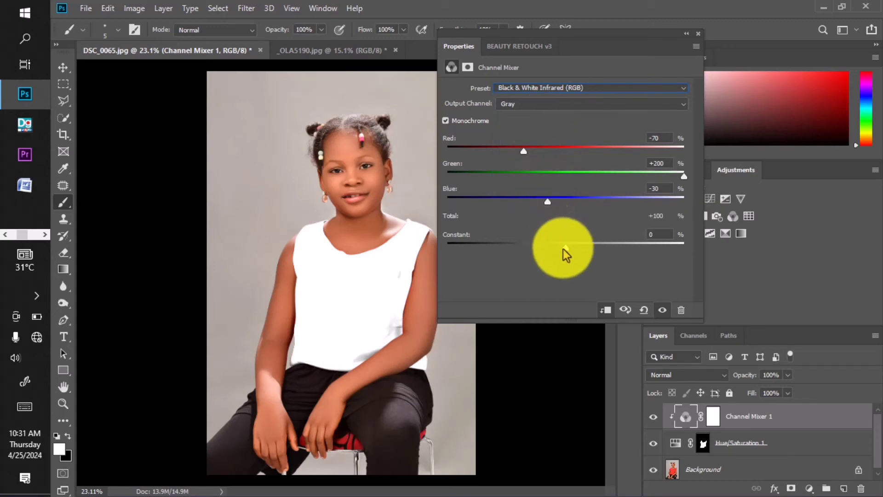
drag(563, 249, 559, 247)
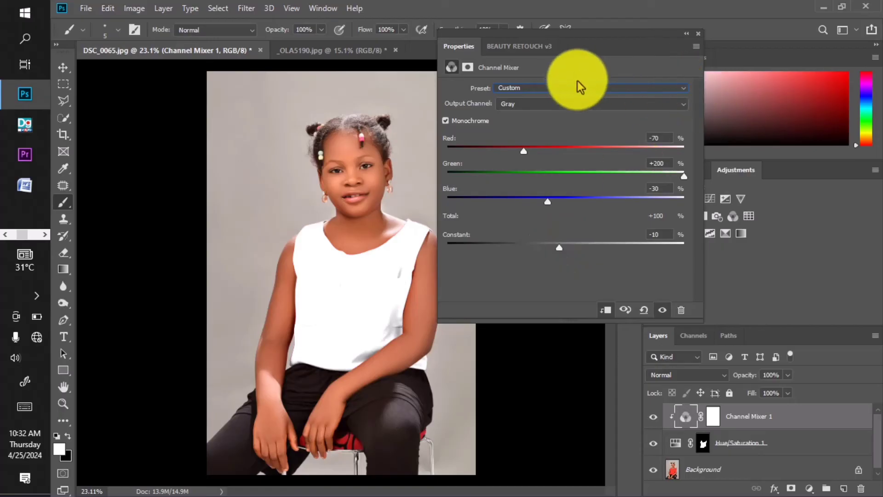
Step: Apply the Black & White with Blue Filter preset to Channel Mixer 1 and collapse its settings
click(559, 93)
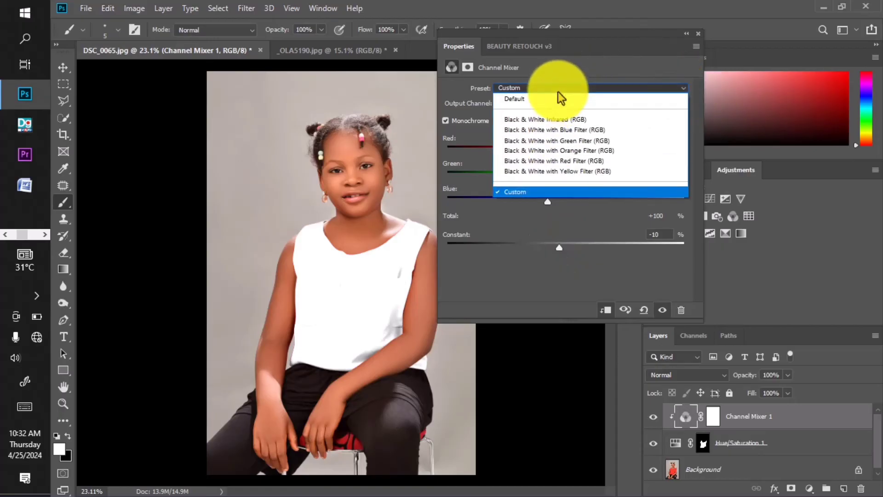
click(549, 133)
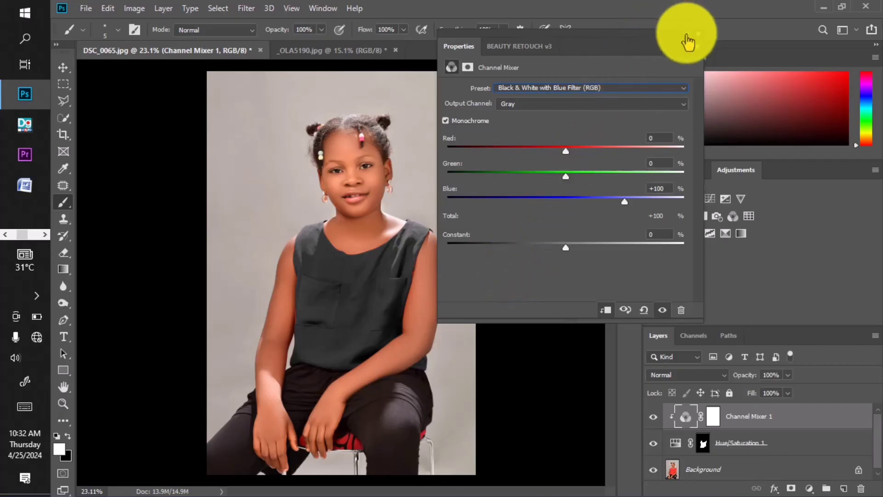
click(685, 38)
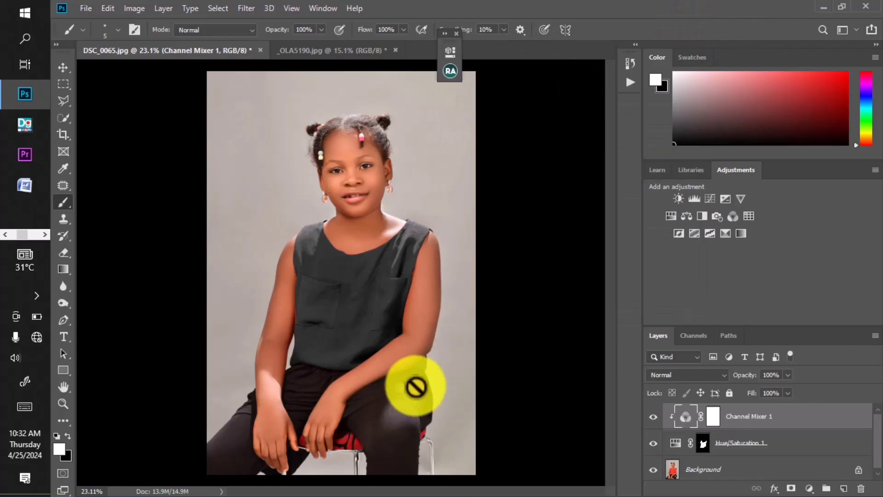
Step: Add a Curves adjustment layer above Channel Mixer 1 with a point at the curve's middle, clipped to the layers below
scroll(357, 345, up, 1)
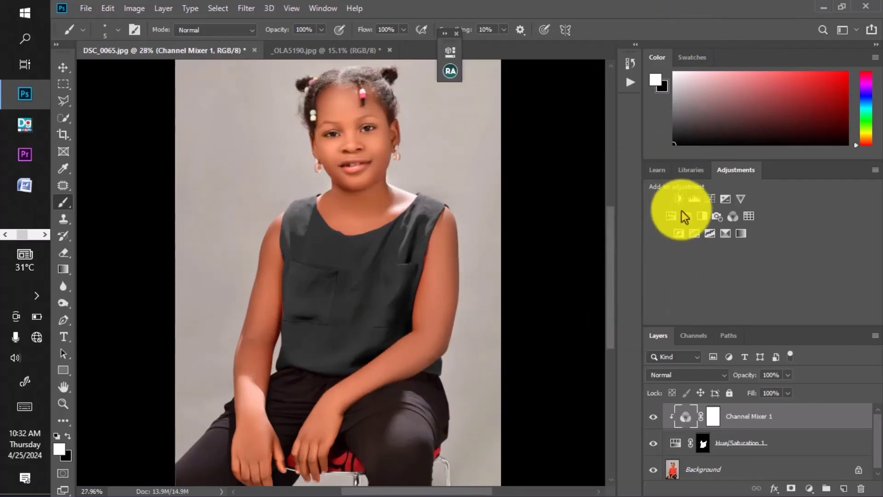
click(713, 199)
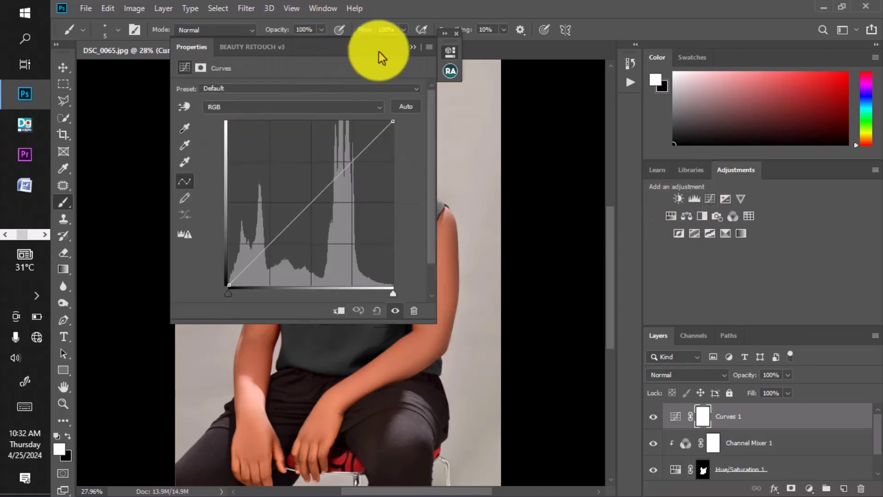
drag(381, 54, 565, 79)
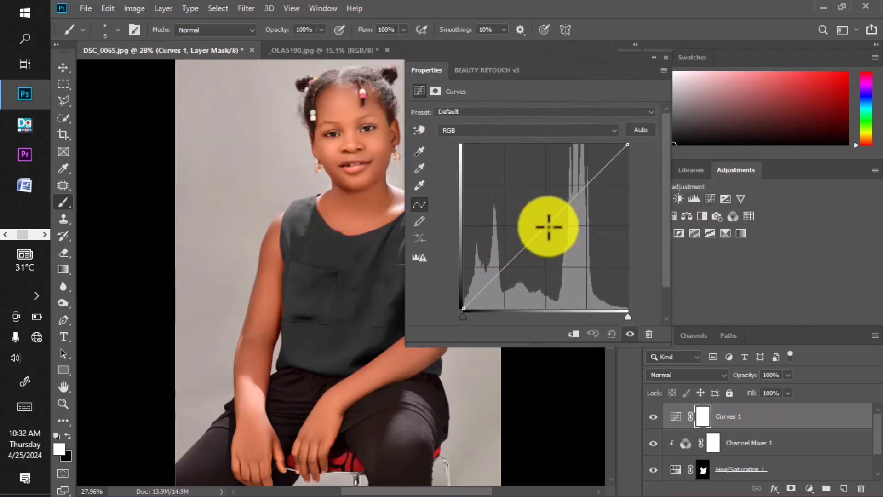
click(547, 227)
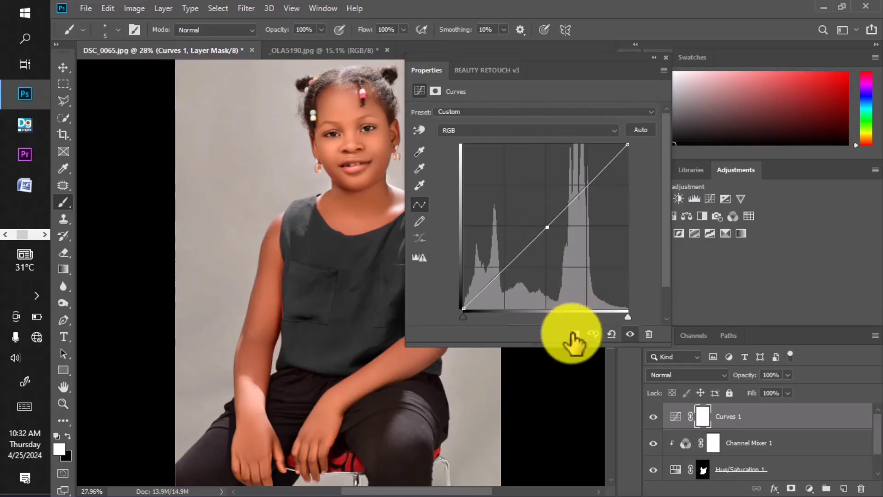
click(573, 333)
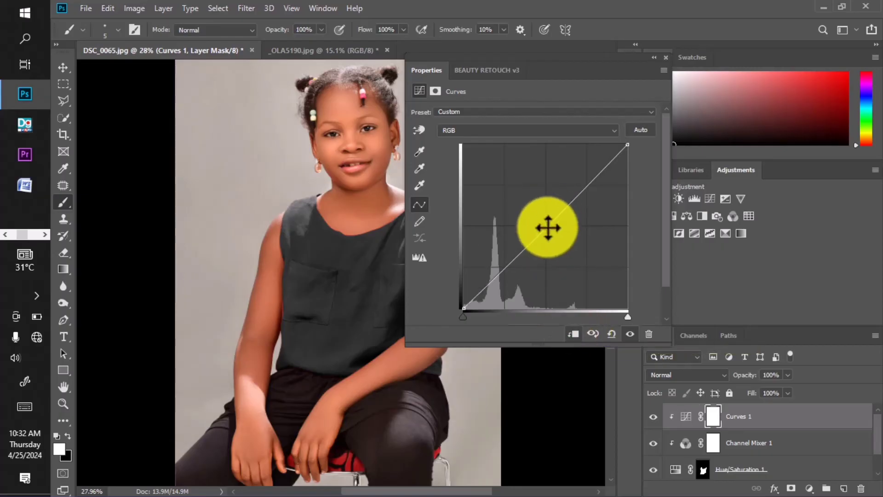
Step: Slightly lower the midpoint of the RGB curve to darken the blouse, and compare it with the Curves 1 layer hidden and shown
drag(548, 230, 552, 231)
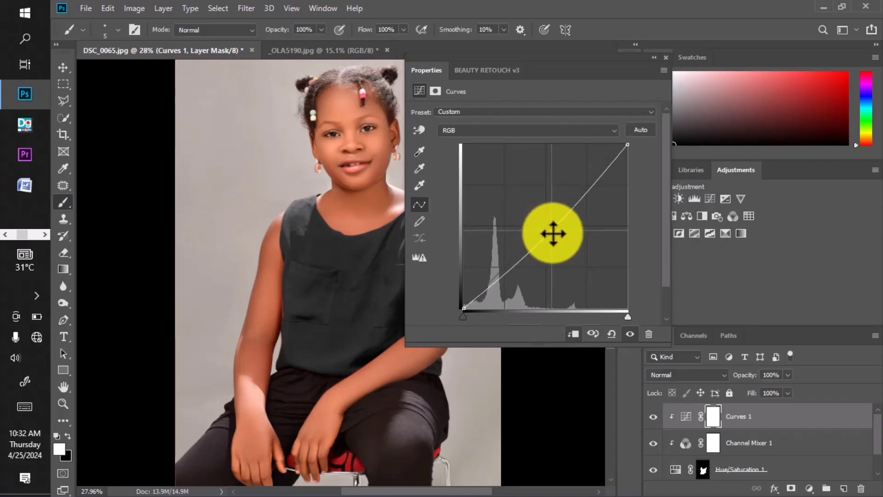
click(652, 57)
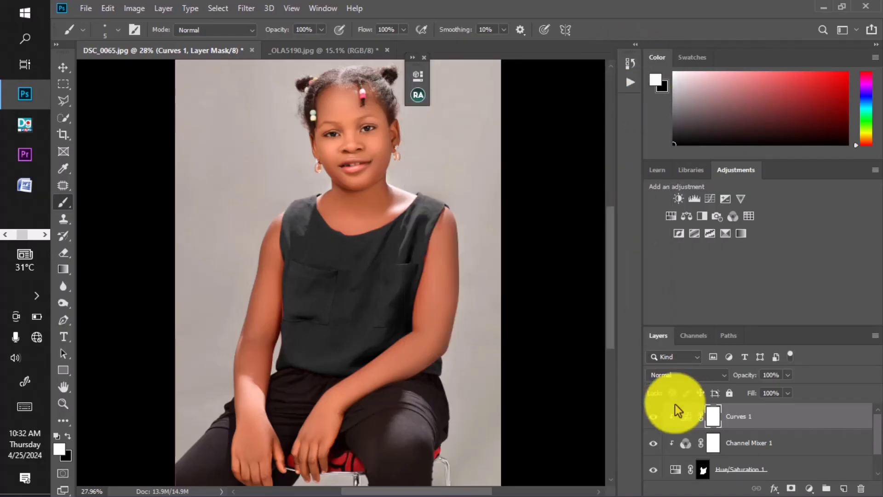
click(653, 416)
click(653, 416)
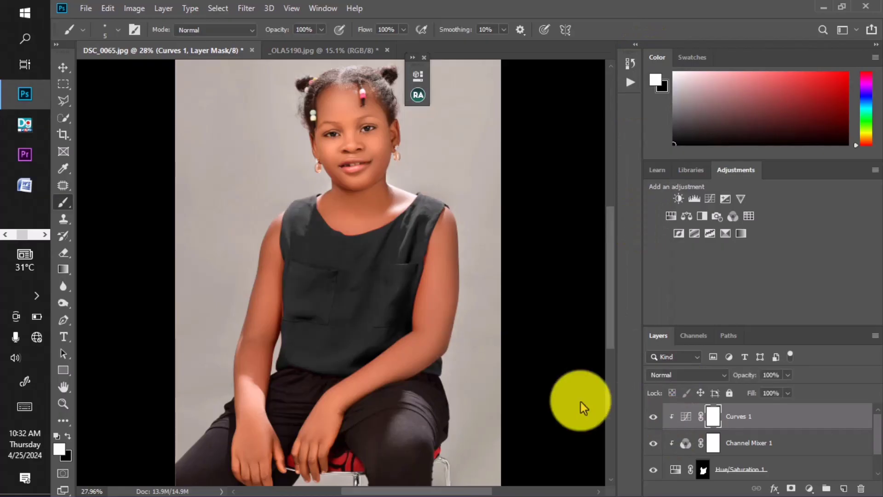
scroll(385, 266, down, 1)
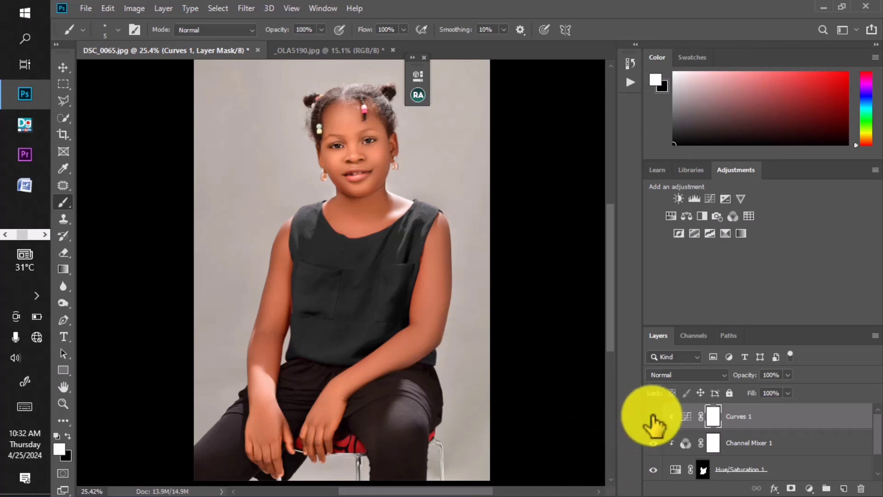
Step: Hide the Curves 1, Channel Mixer 1 and Hue/Saturation 1 layers to bring back the original red blouse
click(653, 416)
click(653, 443)
scroll(659, 449, down, 1)
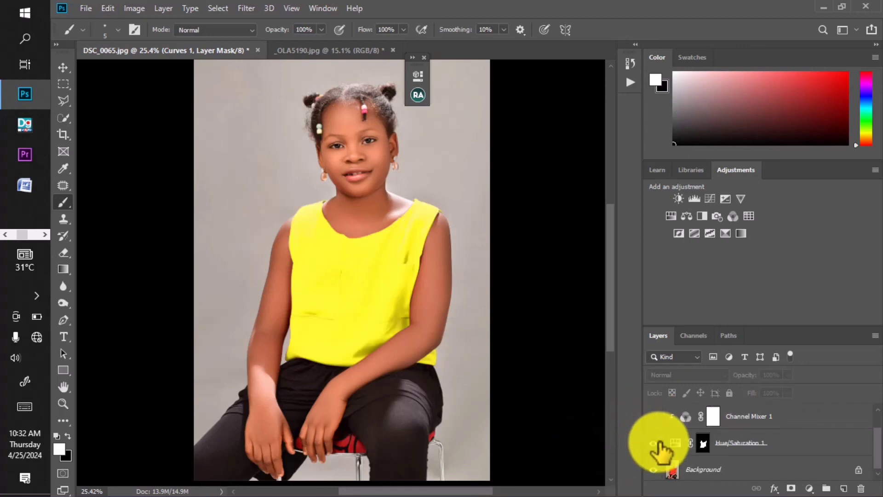
click(653, 443)
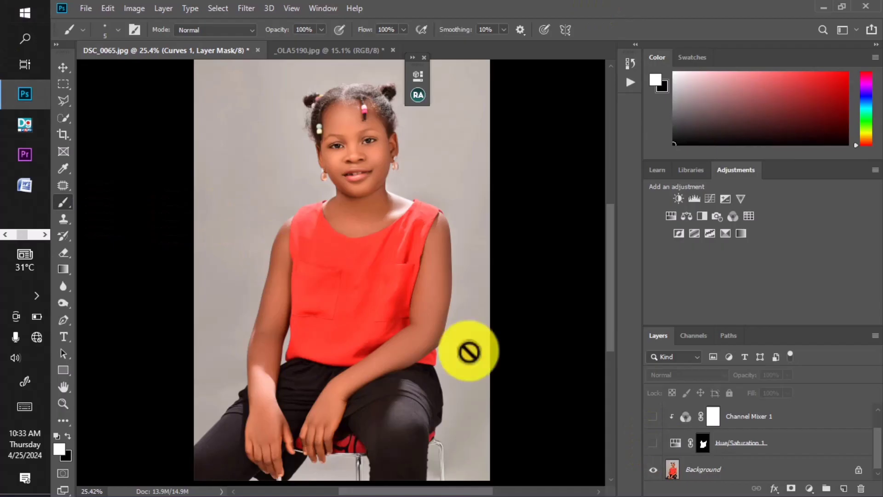
Step: Load the saved "red" path as a selection and add a Channel Mixer adjustment layer masked to the blouse, keeping its settings clear of the portrait
click(729, 335)
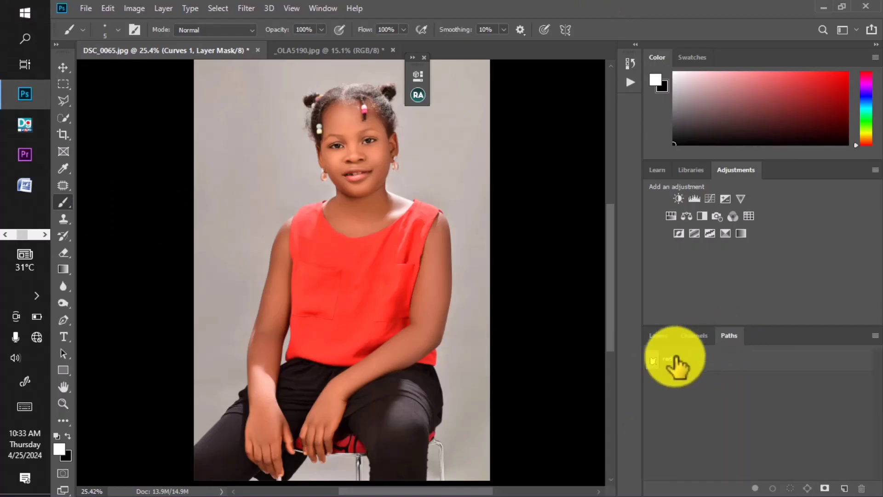
click(672, 361)
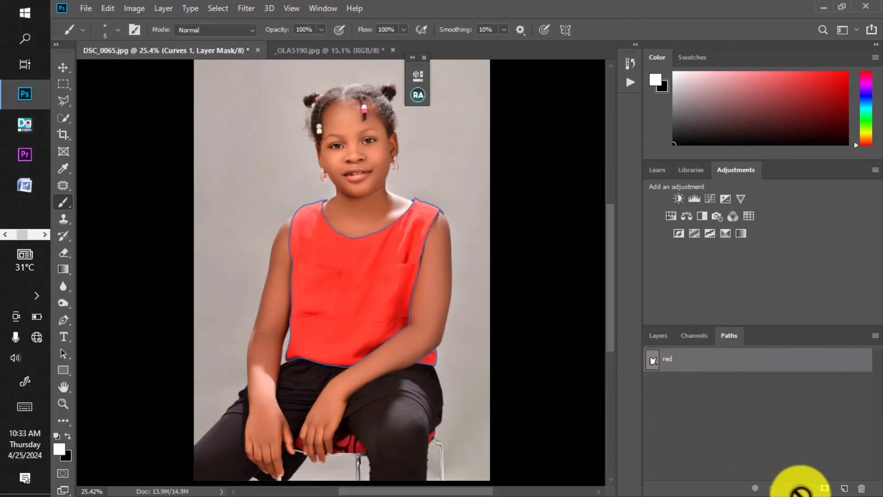
click(790, 488)
click(659, 336)
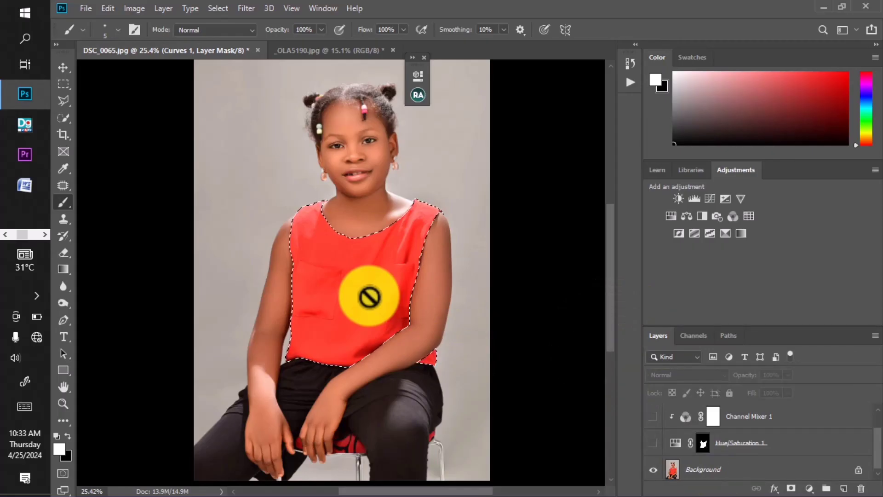
click(732, 216)
drag(334, 72, 665, 126)
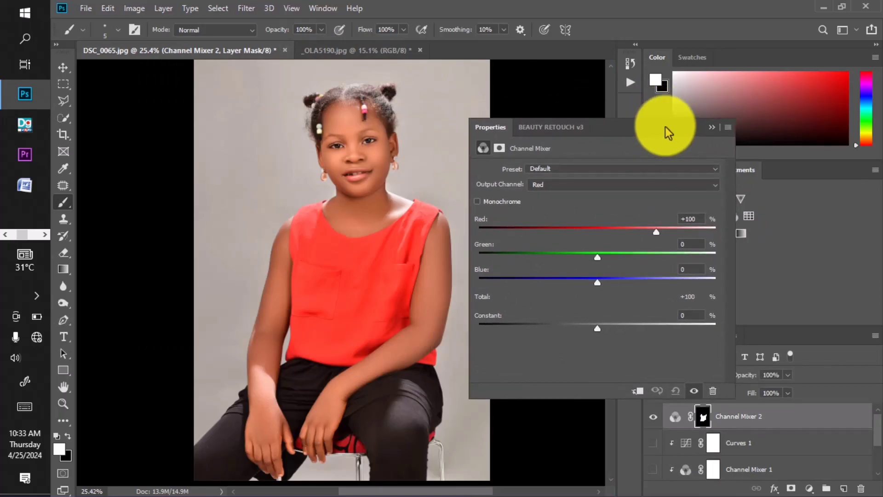
Step: Try the Black & White Infrared, Blue Filter and Green Filter presets on the blouse's Channel Mixer 2 adjustment
click(570, 170)
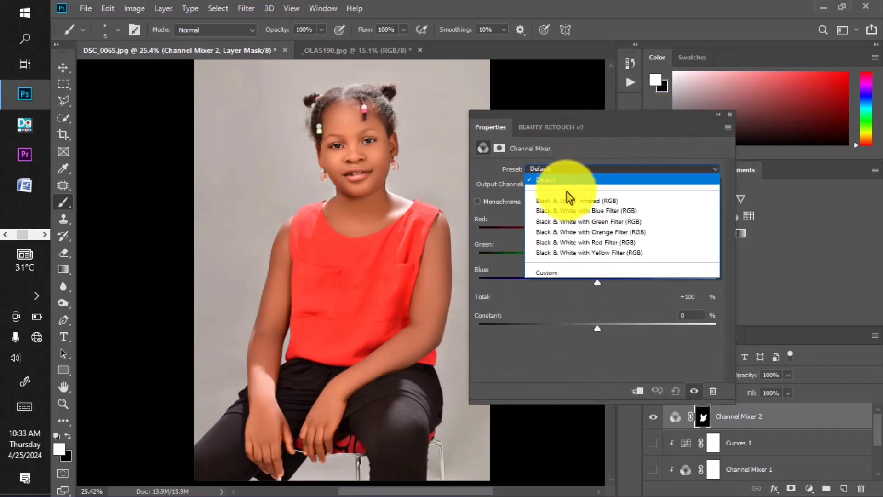
click(566, 200)
click(560, 170)
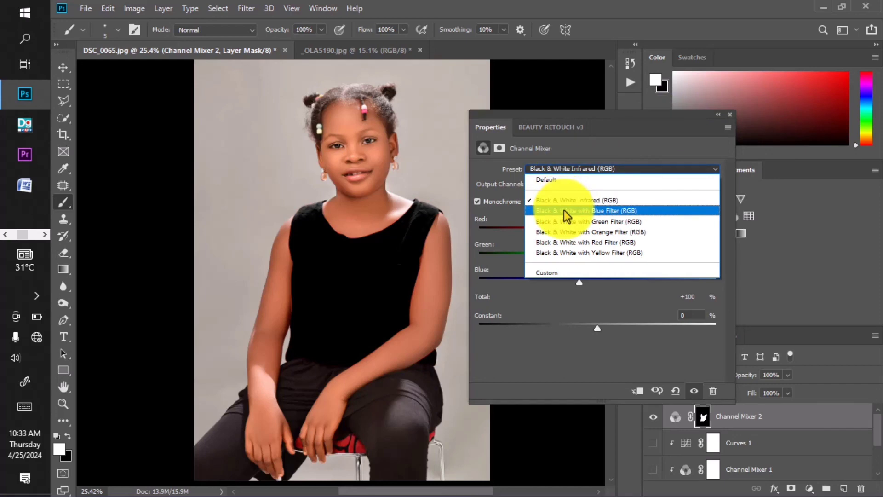
click(564, 212)
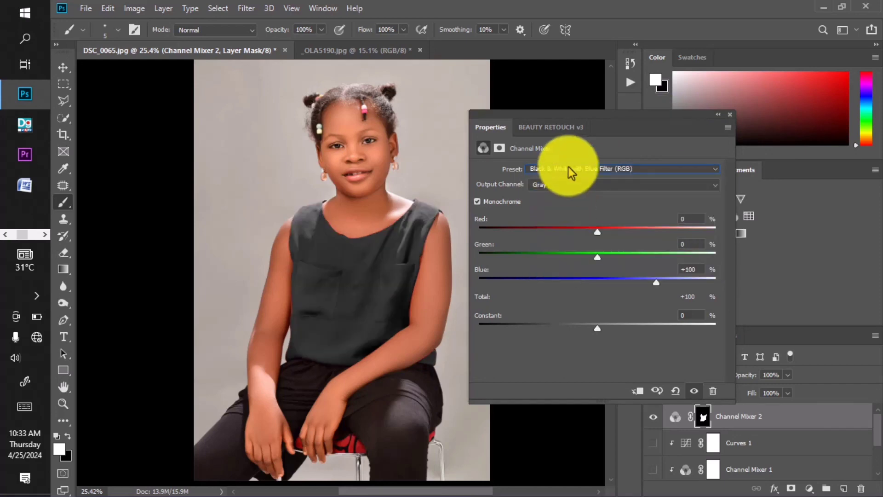
click(571, 170)
click(560, 219)
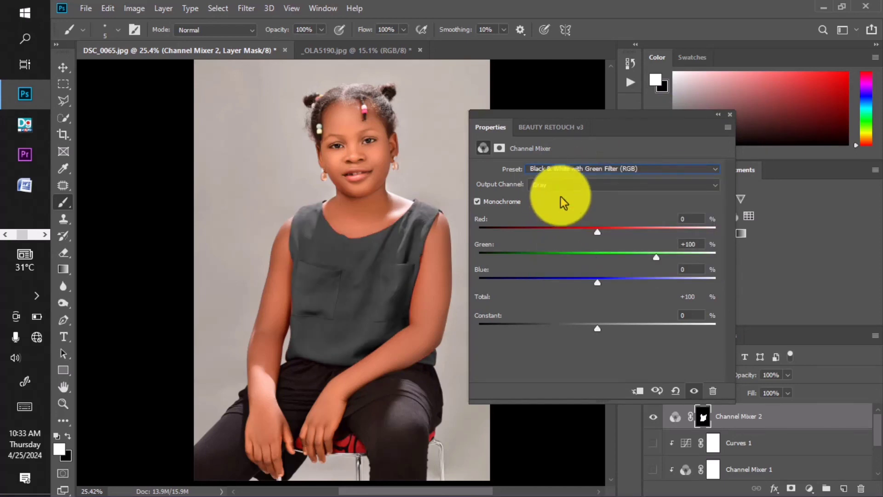
Step: Try the Black & White presets with Red, Orange, Green and Yellow Filter on Channel Mixer 2, one after another
click(562, 169)
click(562, 238)
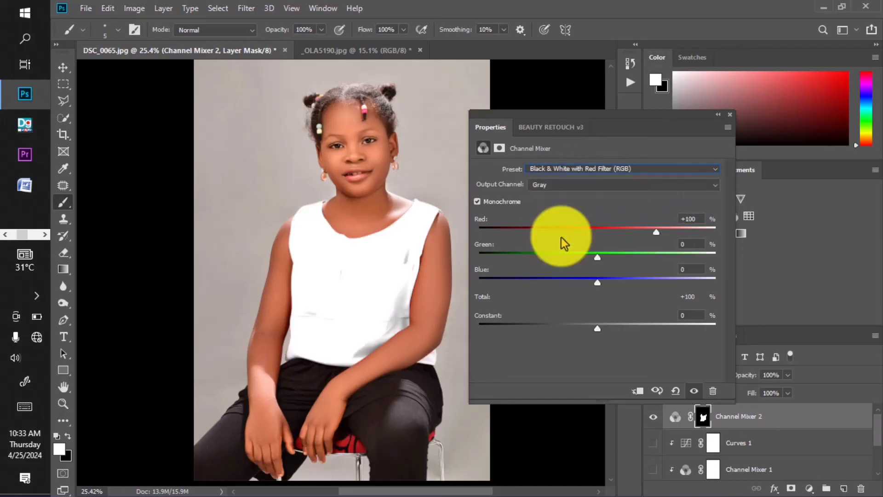
click(554, 168)
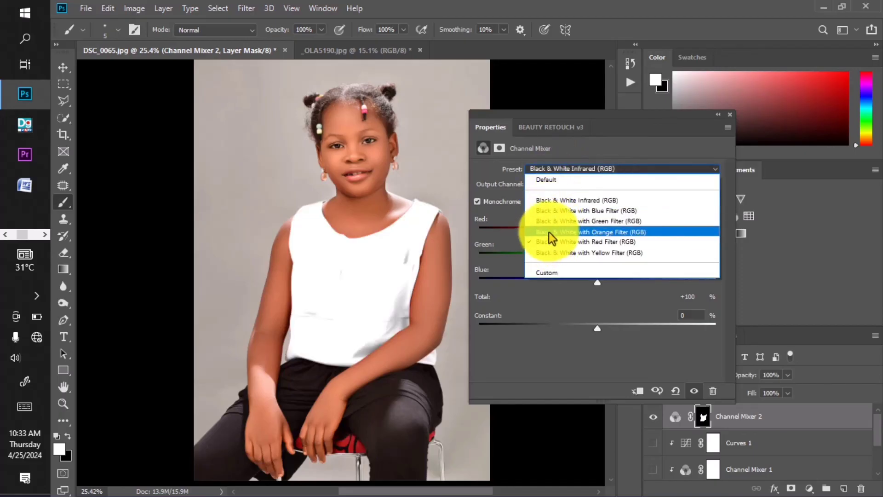
click(549, 232)
click(552, 170)
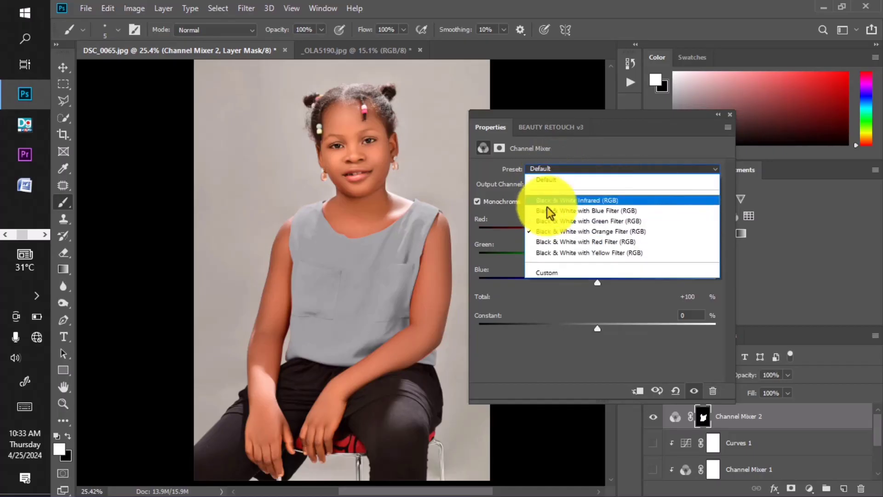
click(547, 222)
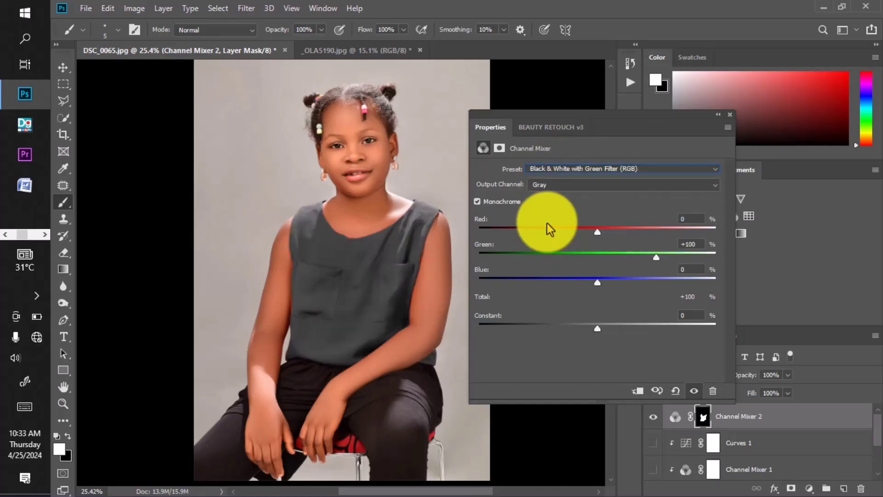
click(557, 173)
click(556, 248)
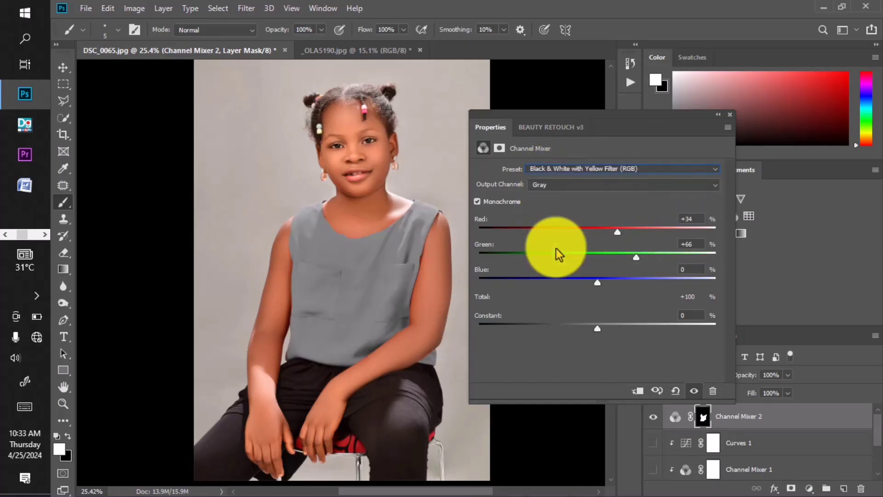
Step: Compare the blouse under Channel Mixer 2's Black & White Infrared, Blue Filter and Yellow Filter presets
click(560, 169)
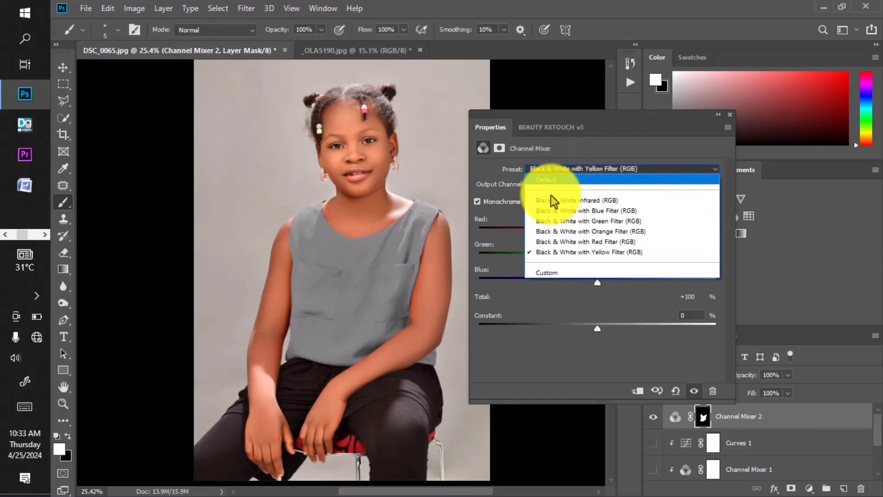
click(551, 199)
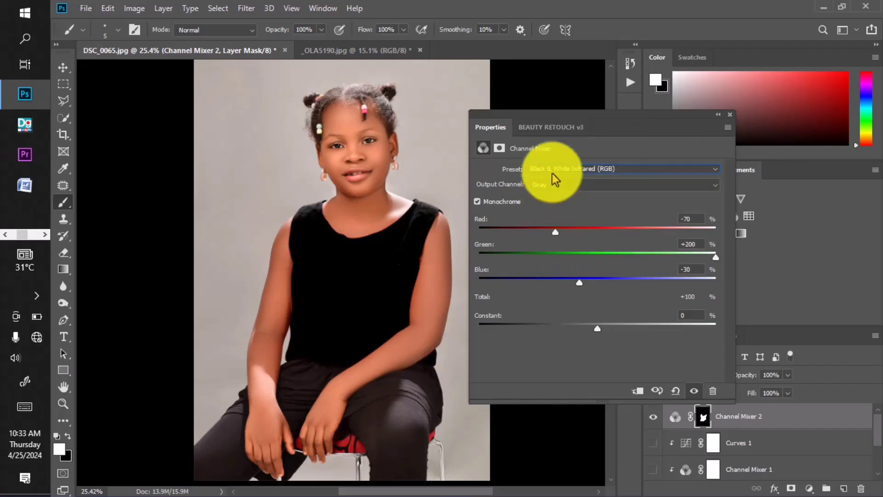
click(551, 171)
click(556, 211)
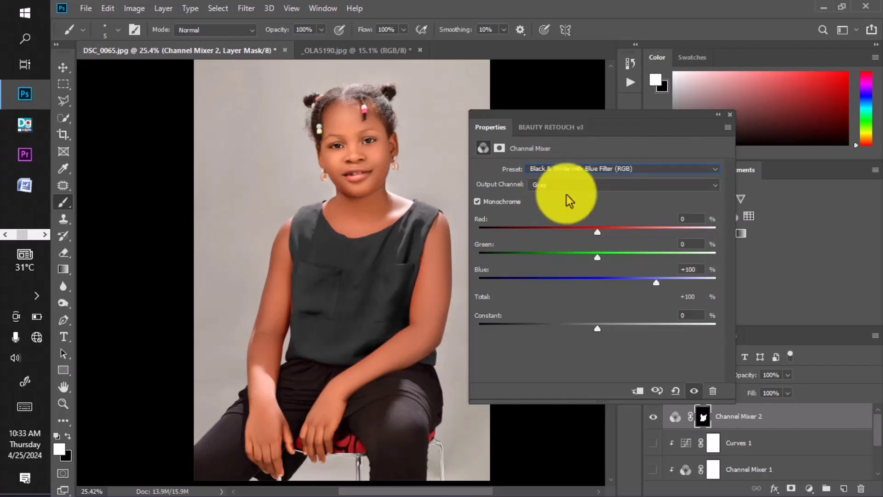
click(567, 169)
click(564, 253)
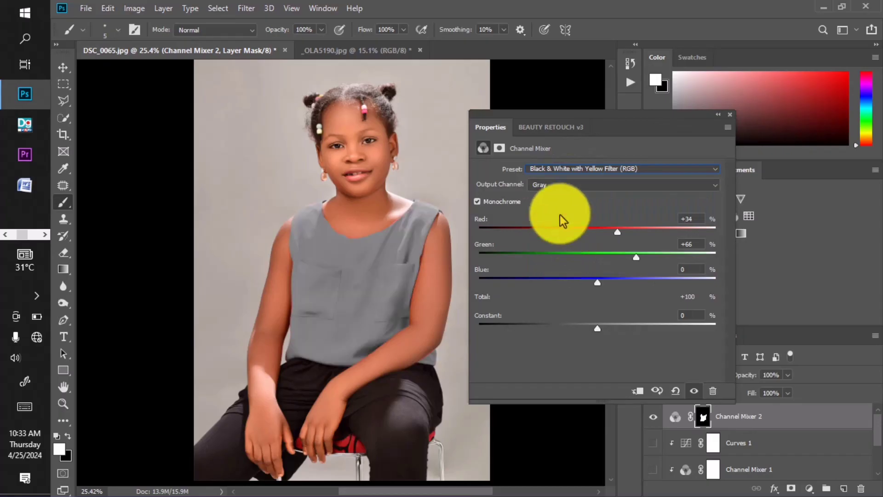
Step: Try the Black & White presets with Red, Orange and Blue Filter on Channel Mixer 2, and inspect the blouse fabric up close with the Blue Filter
click(556, 169)
click(558, 245)
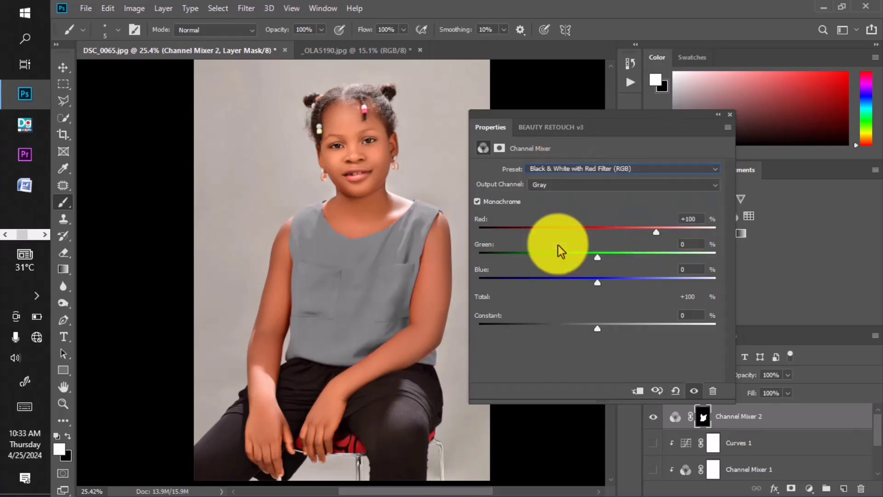
click(561, 170)
click(554, 229)
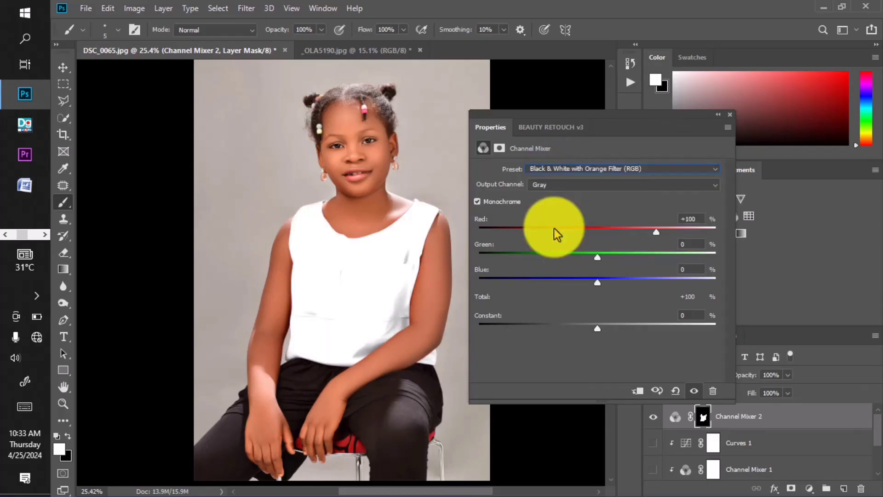
click(565, 170)
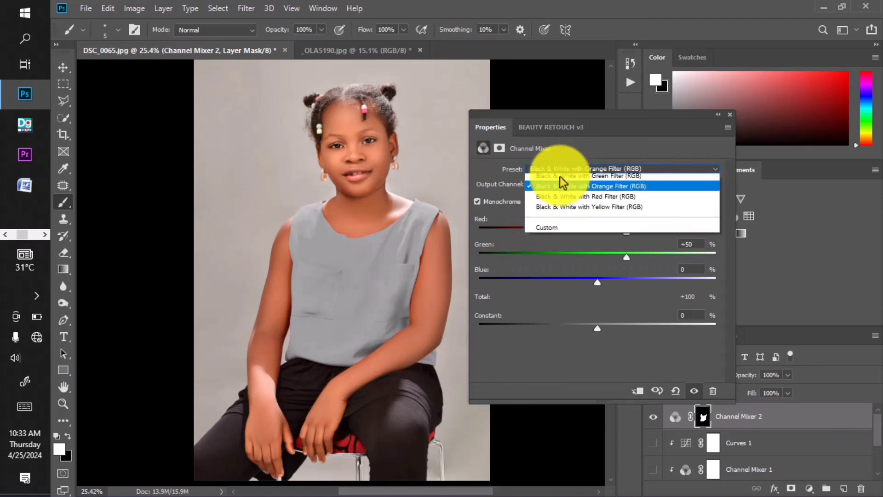
click(556, 212)
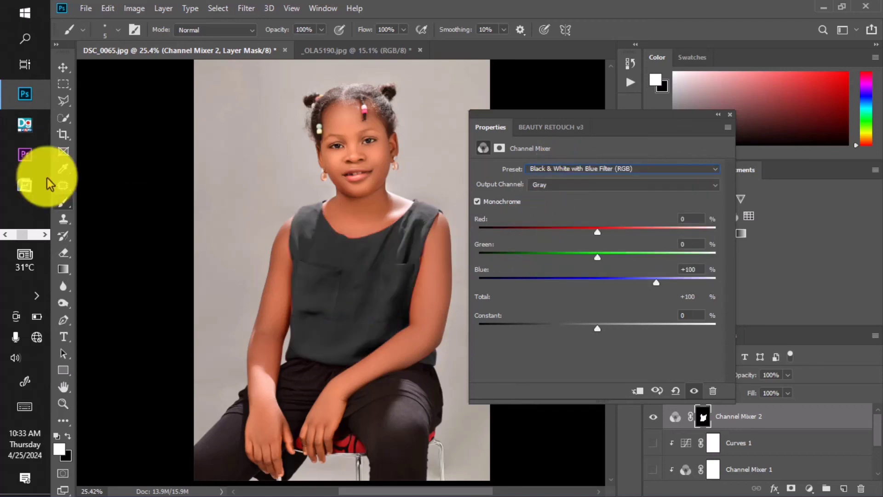
click(60, 187)
scroll(424, 315, up, 5)
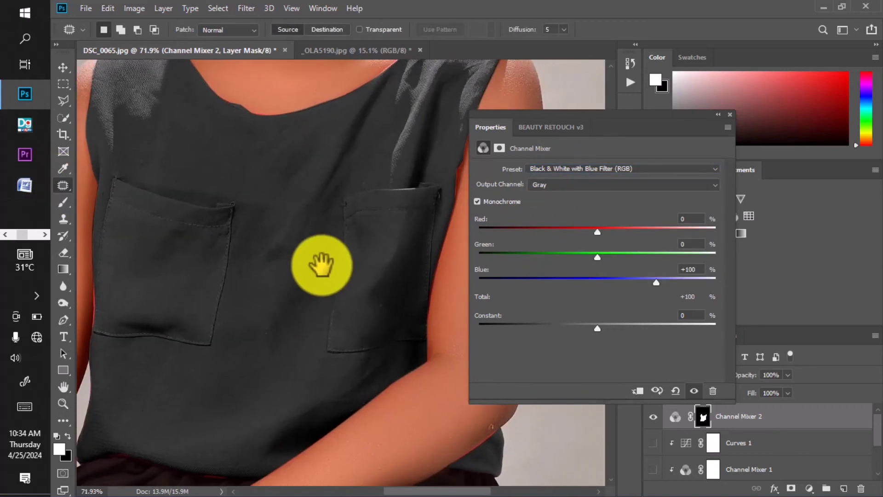
scroll(351, 327, down, 5)
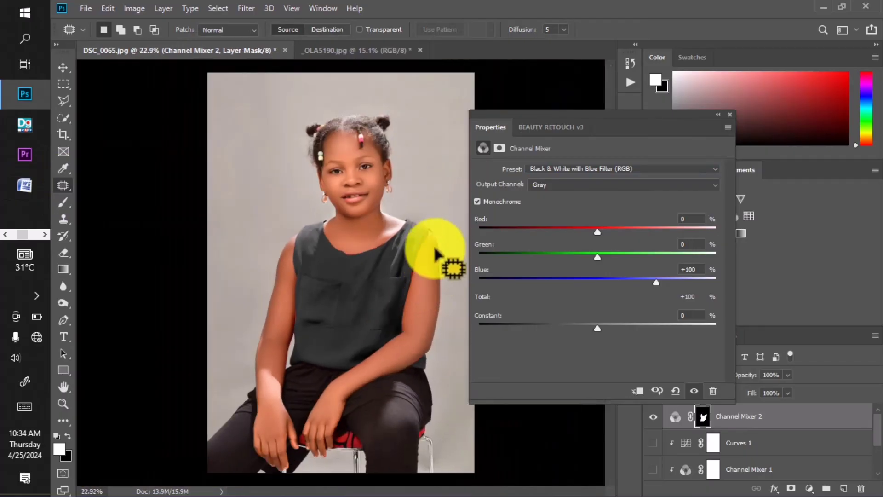
Step: Try the Black & White with Yellow Filter (RGB) preset, and settle Channel Mixer 2 on Black & White with Red Filter (RGB) for a white blouse
click(567, 173)
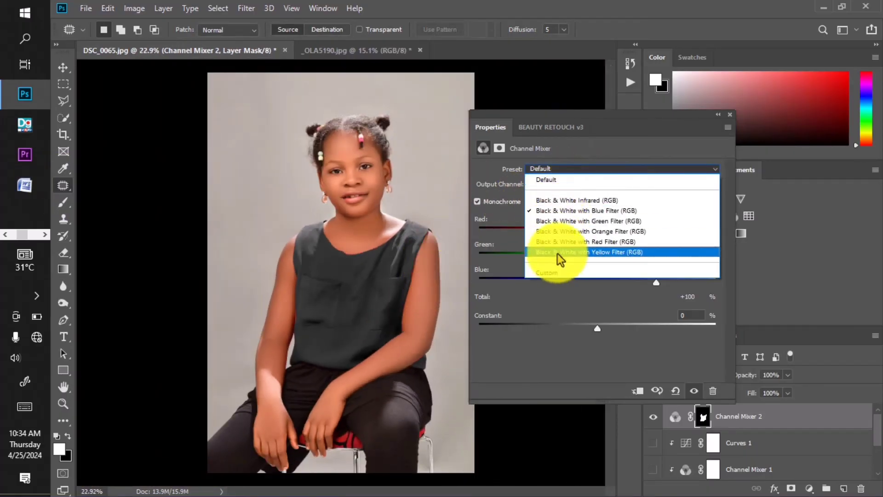
click(554, 255)
click(559, 173)
click(552, 246)
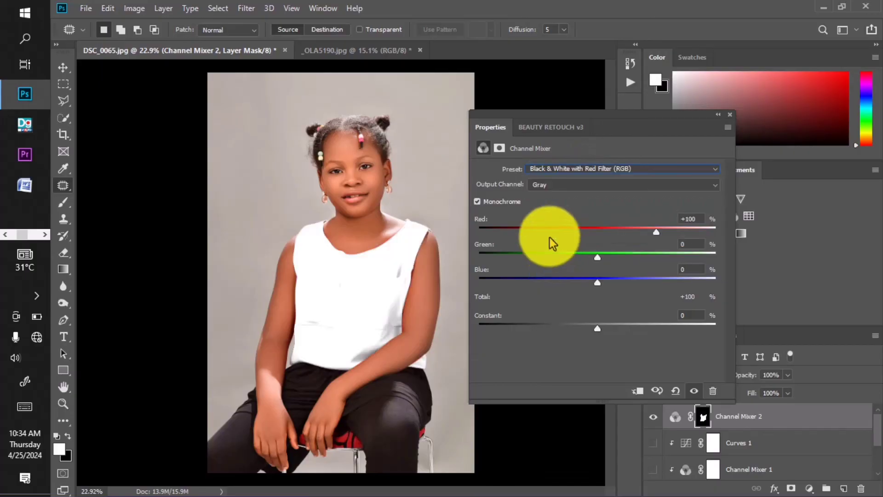